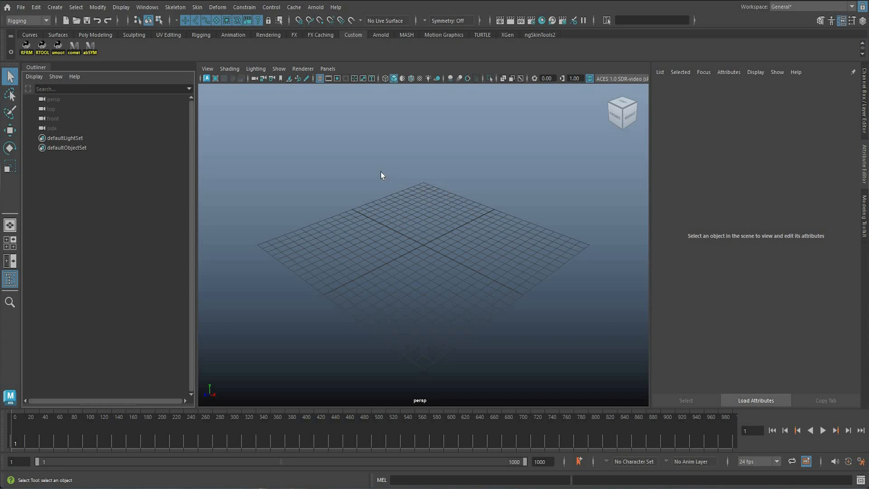
Open the Rigging Toolbar beside the viewport and create a NURBS circle at the world origin
left_click_drag(473, 227, 431, 206, "alt")
scroll(391, 193, "up", 6)
left_click_drag(296, 162, 288, 156, "alt")
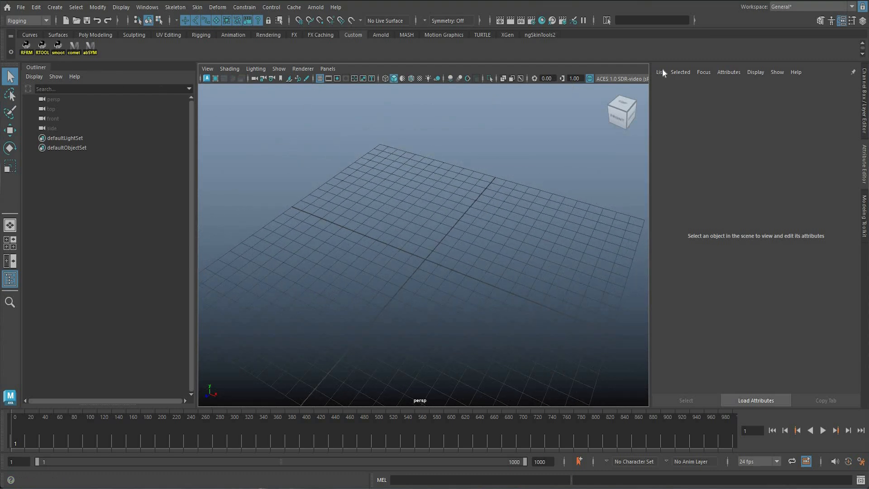
left_click(42, 47)
left_click_drag(213, 92, 705, 72)
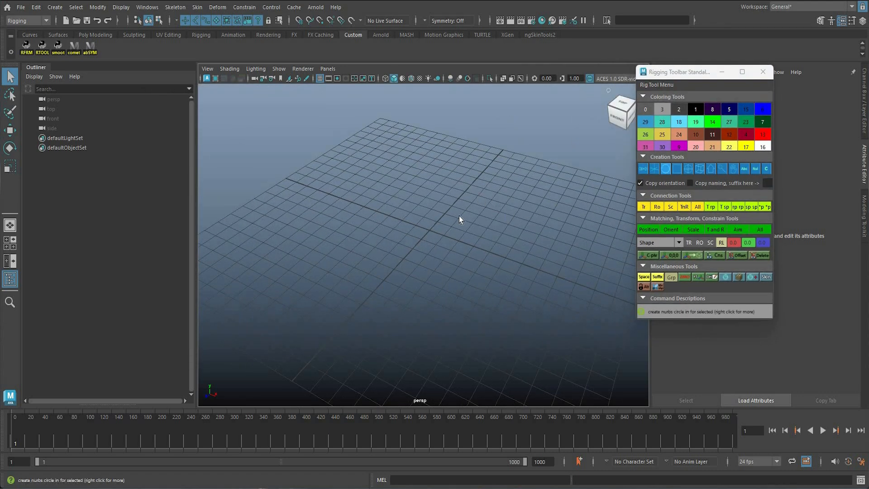
scroll(370, 158, "up", 6)
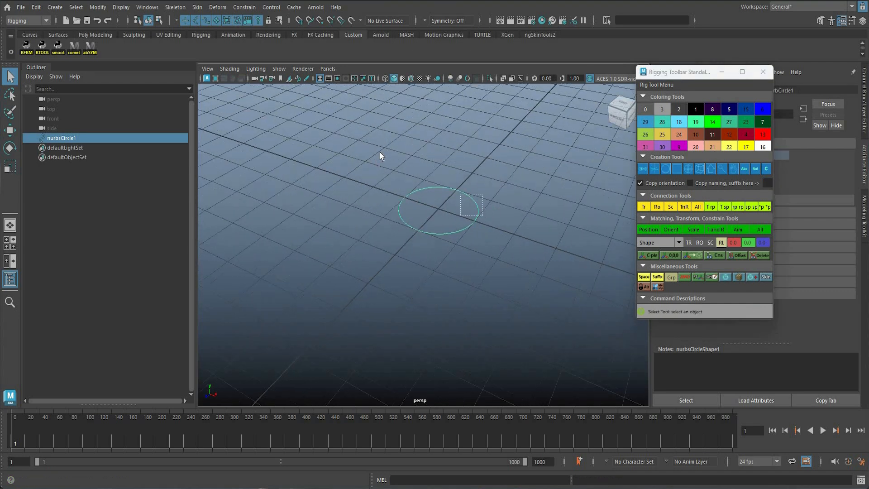
left_click_drag(379, 152, 367, 287, "alt")
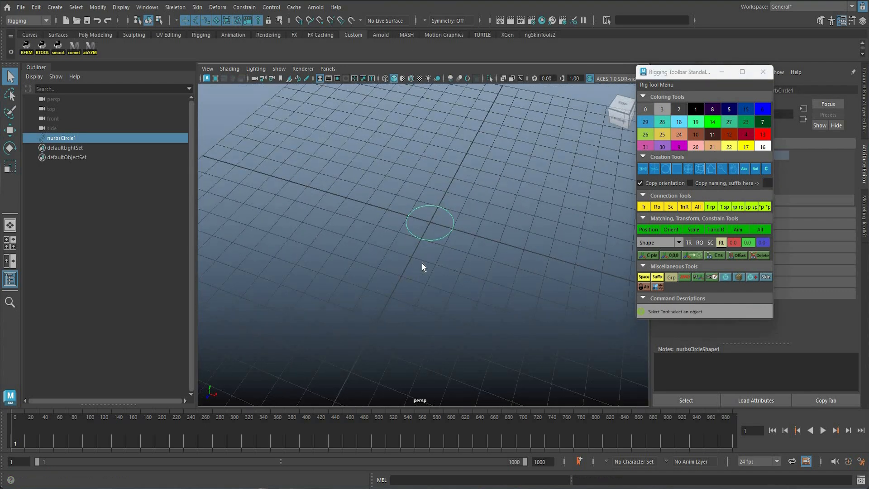
Scale the circle's control vertices up about 2.9 times in X and Z, then return to object selection
key("F8")
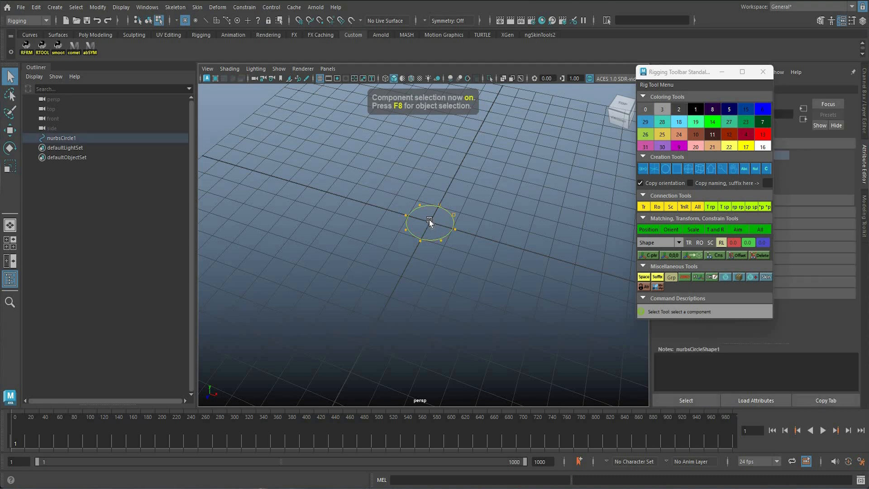
key("r")
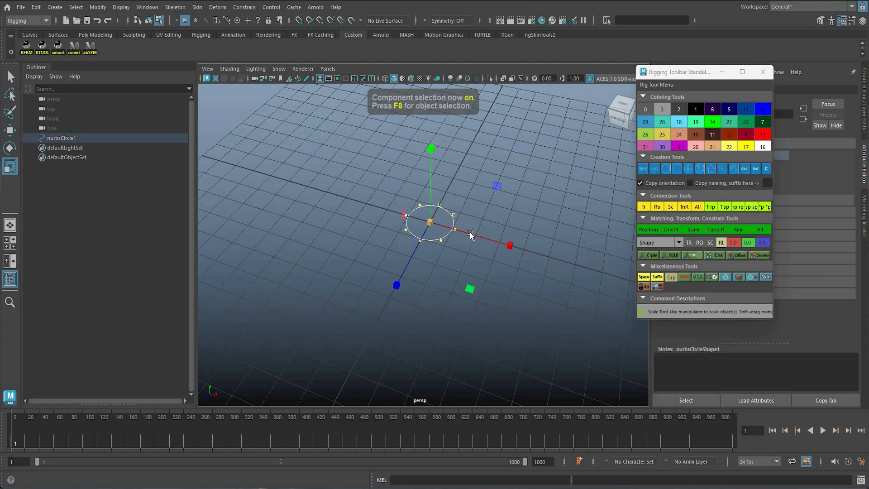
left_click_drag(485, 234, 509, 197)
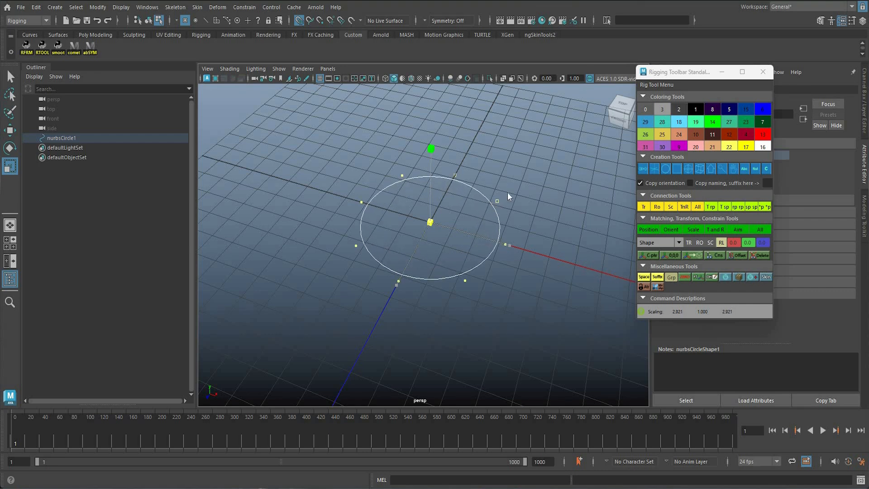
key("q")
right_click_drag(488, 202, 534, 187)
Colour the enlarged circle with yellow swatch 17 and deselect it to check the colour
left_click(746, 148)
left_click_drag(483, 158, 538, 164, "alt")
scroll(538, 164, "up", 2)
left_click(448, 190)
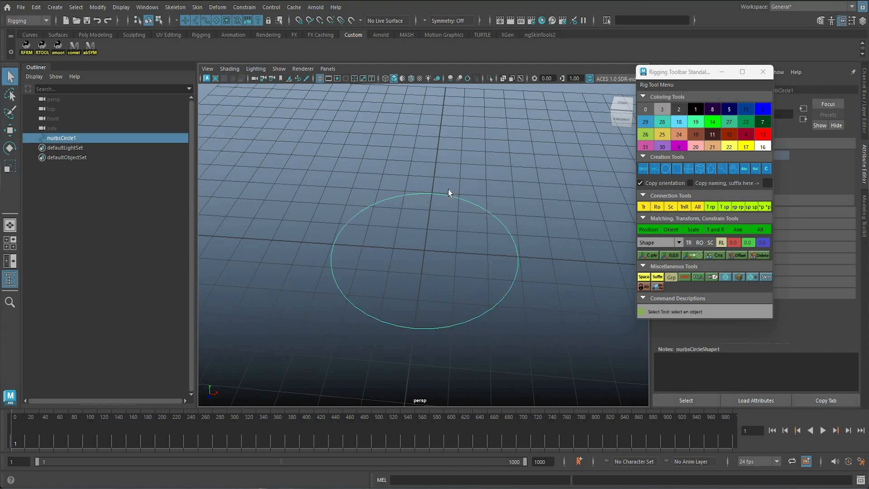
left_click(240, 152)
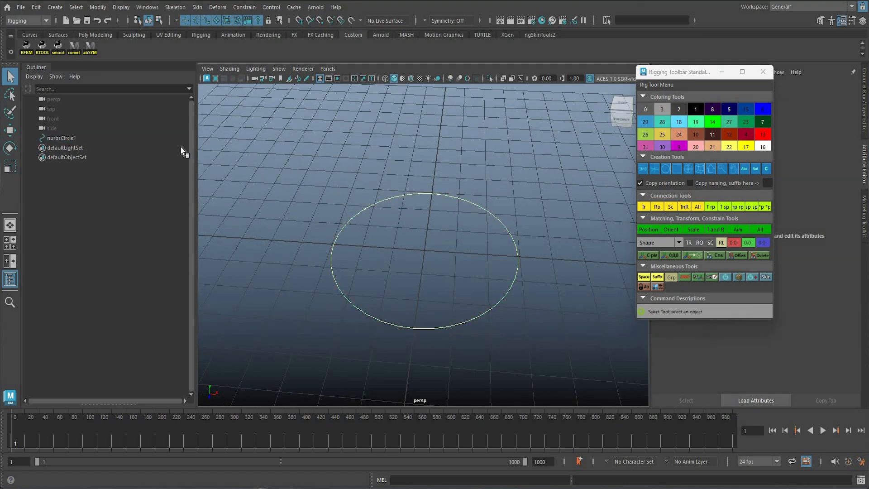
Rename the circle as Ctrl and keep it selected
double_click(180, 141)
type("ctrl")
key("Return")
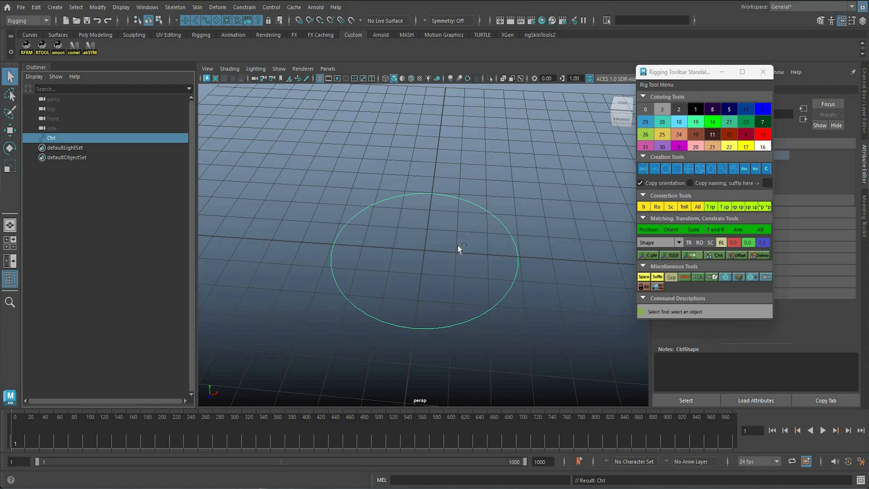
left_click(467, 240)
key("ctrl+z")
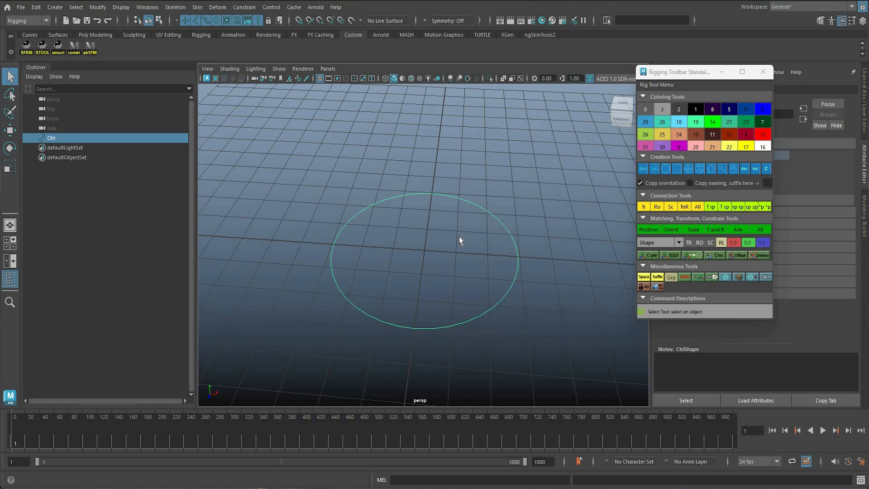
Duplicate Ctrl and scale the copy's alternate control vertices in toward the centre to form a four-pointed star
key("ctrl+d")
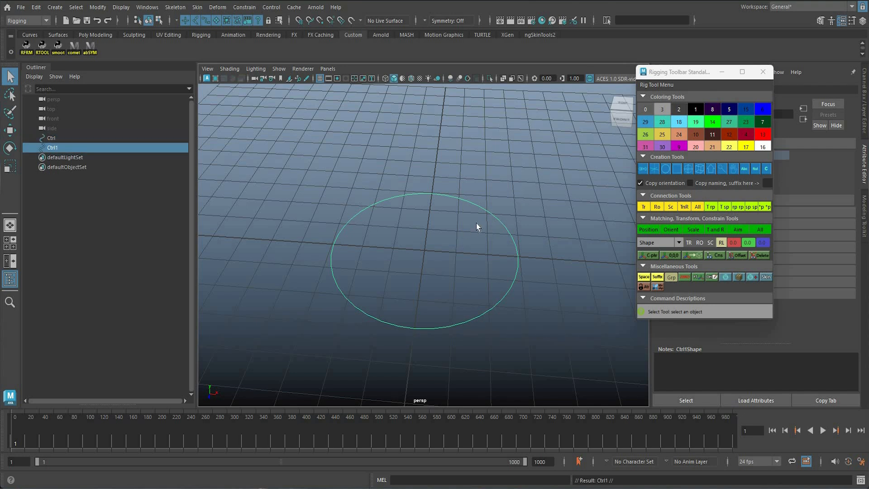
key("F8")
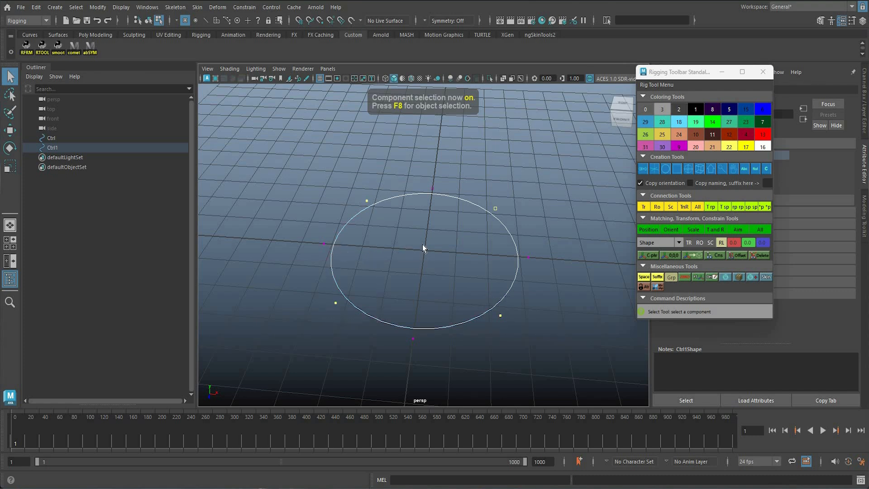
key("r")
middle_click_drag(550, 197, 448, 251)
key("q")
right_click_drag(445, 238, 489, 222)
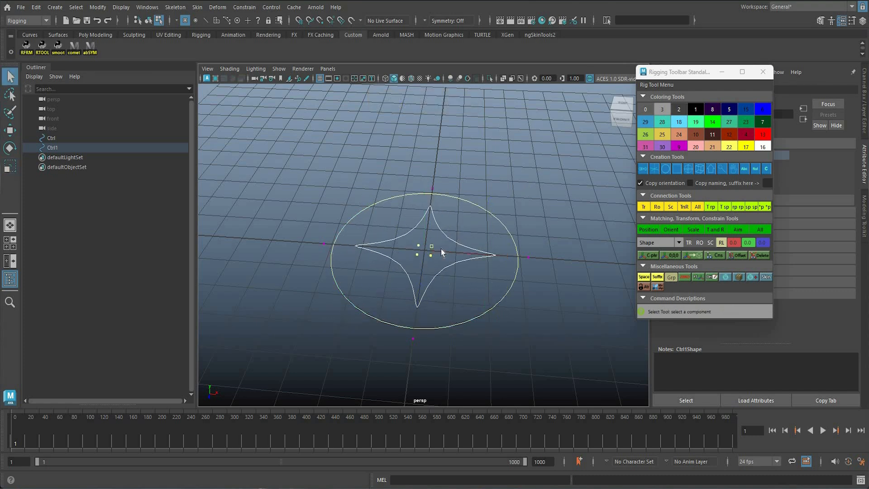
Rename the star-shaped curve as Pivot_Ctrl
left_click(52, 147)
key("f")
double_click(96, 154)
type("Pivot_C")
key("Return")
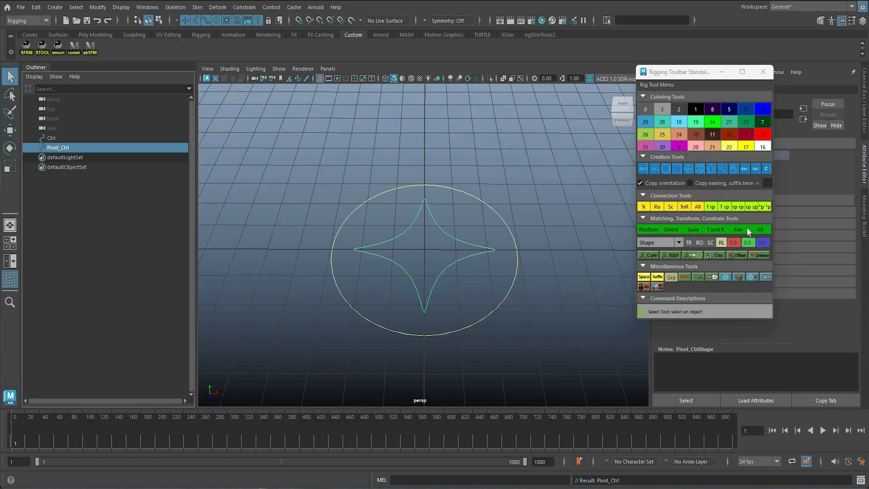
Parent Pivot_Ctrl under Ctrl and display its channel values, with the Rigging Toolbar moved out of the way
left_click_drag(679, 72, 759, 234)
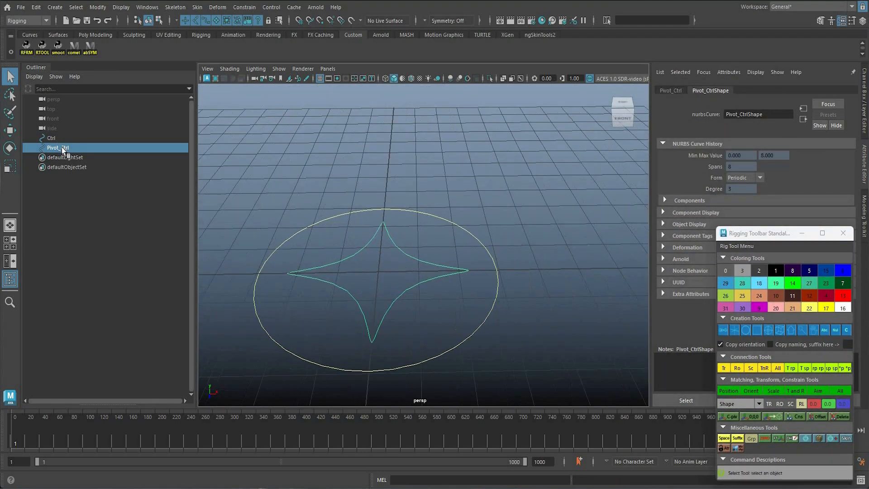
left_click(54, 138)
key("p")
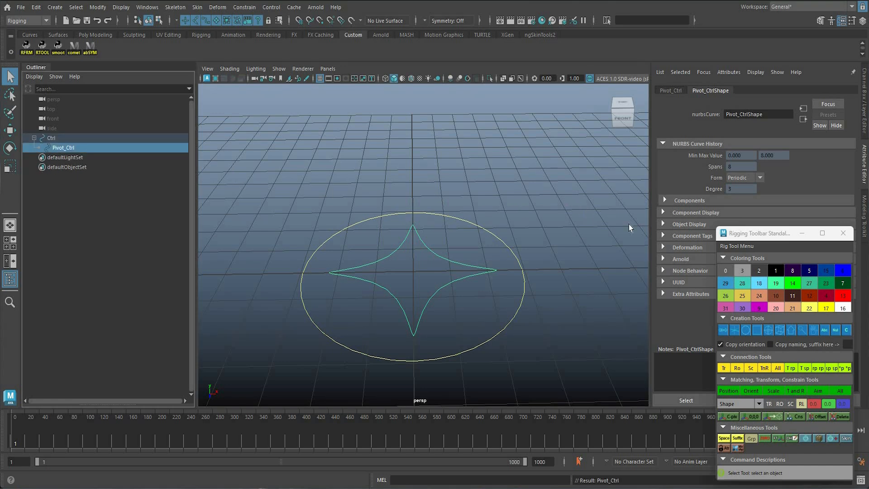
key("ctrl+a")
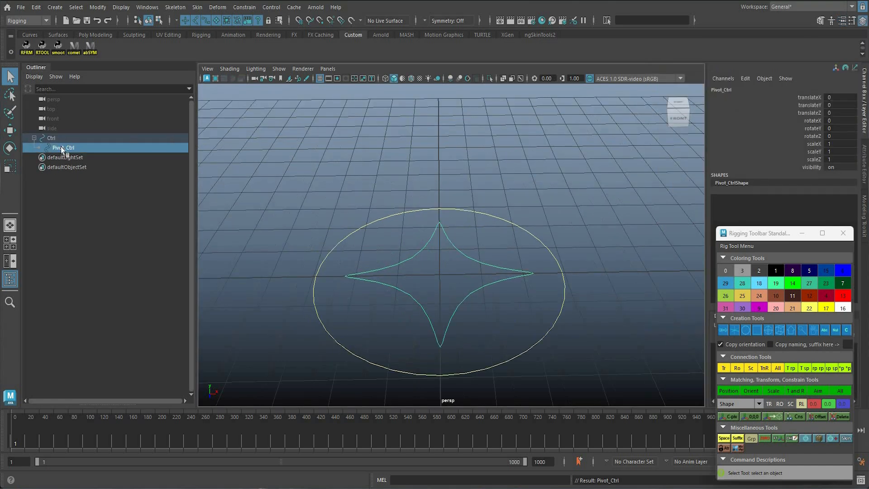
Load Pivot_Ctrl and Ctrl into the Node Editor with shapes hidden, and place Pivot_Ctrl to the left of Ctrl
left_click(55, 139)
key("Down")
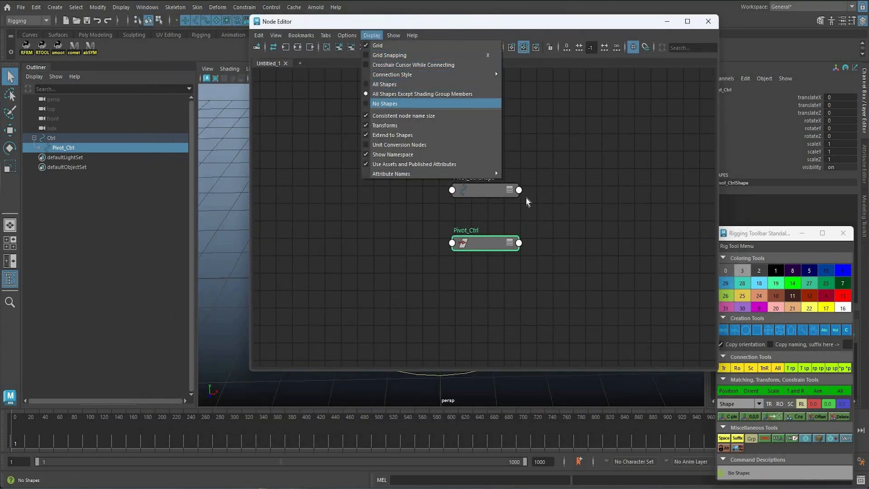
middle_click_drag(59, 139, 189, 148)
middle_click_drag(61, 139, 354, 146)
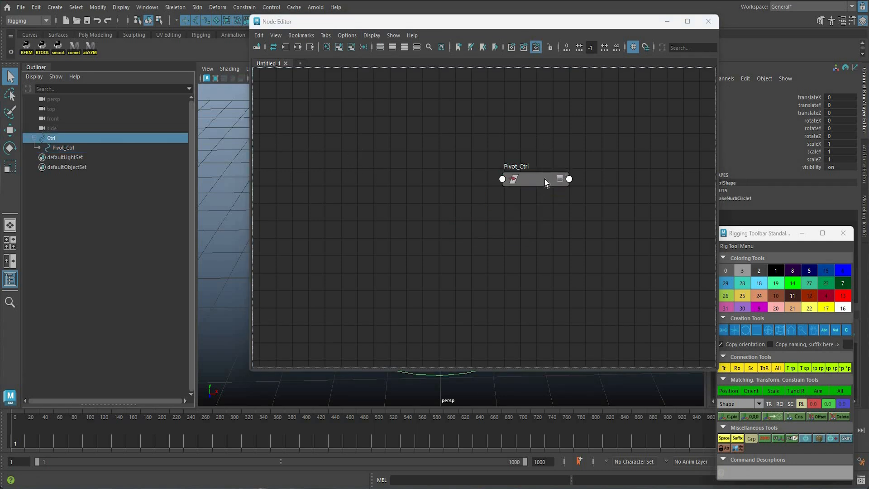
left_click_drag(533, 183, 381, 183)
left_click_drag(567, 134, 590, 179)
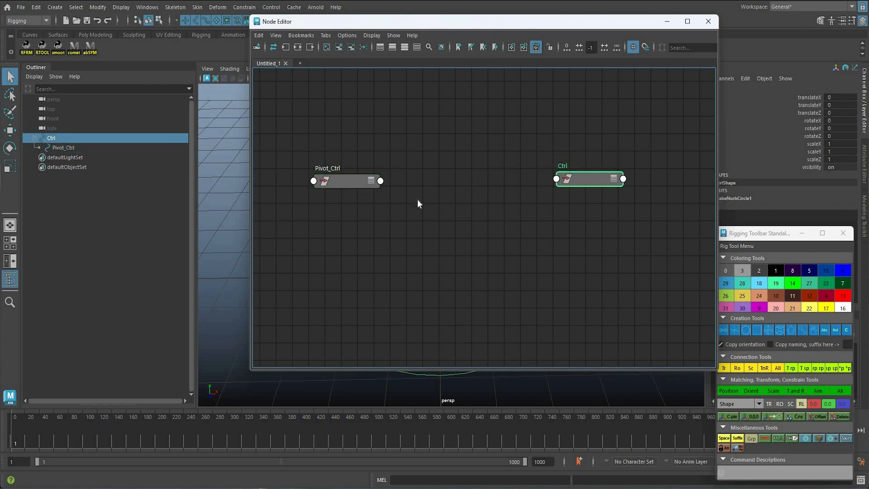
Try to connect Pivot_Ctrl's Translate output to Ctrl by browsing Ctrl's full list of other inputs
left_click(381, 181)
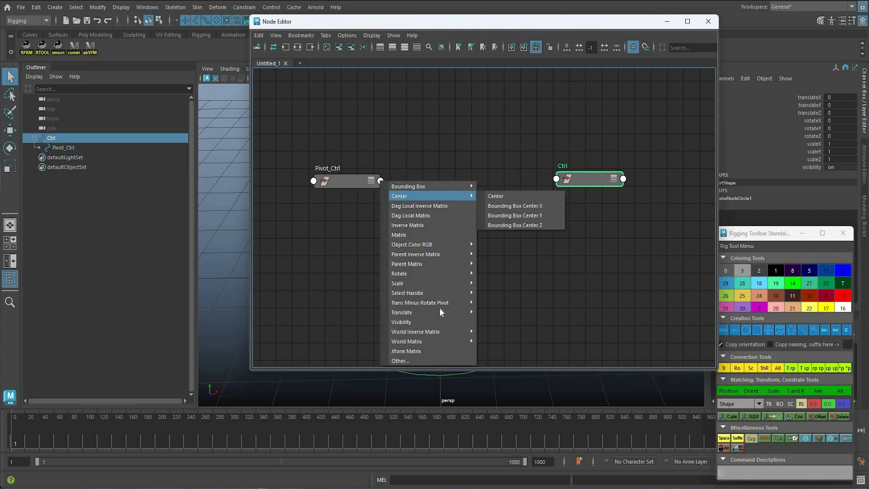
mouse_move(440, 312)
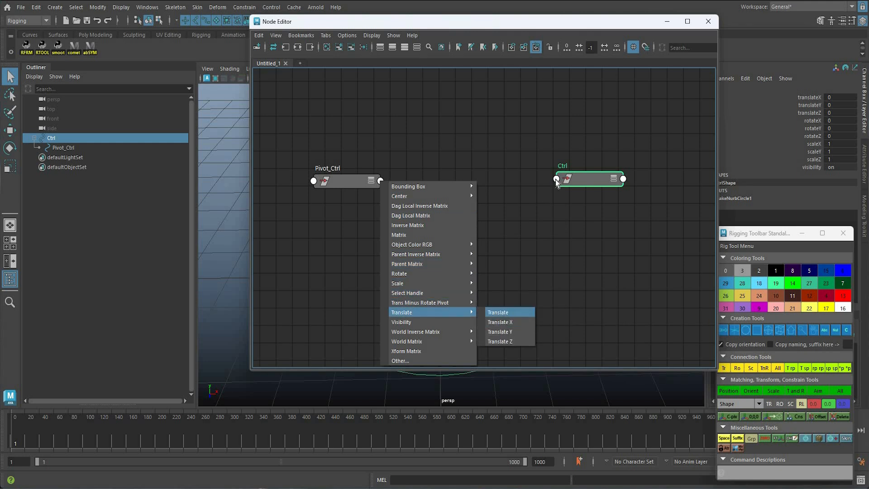
left_click(499, 312)
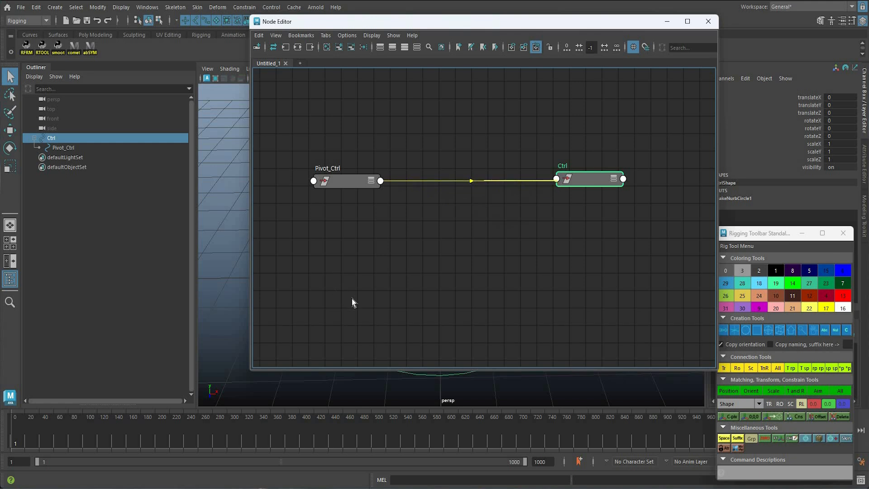
left_click(557, 179)
left_click(576, 215)
scroll(357, 346, "down", 5)
scroll(358, 341, "up", 7)
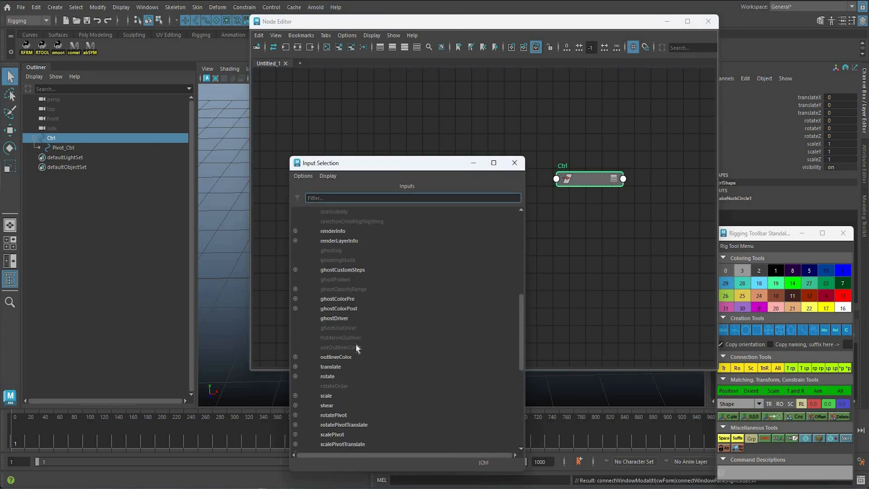
scroll(356, 334, "down", 3)
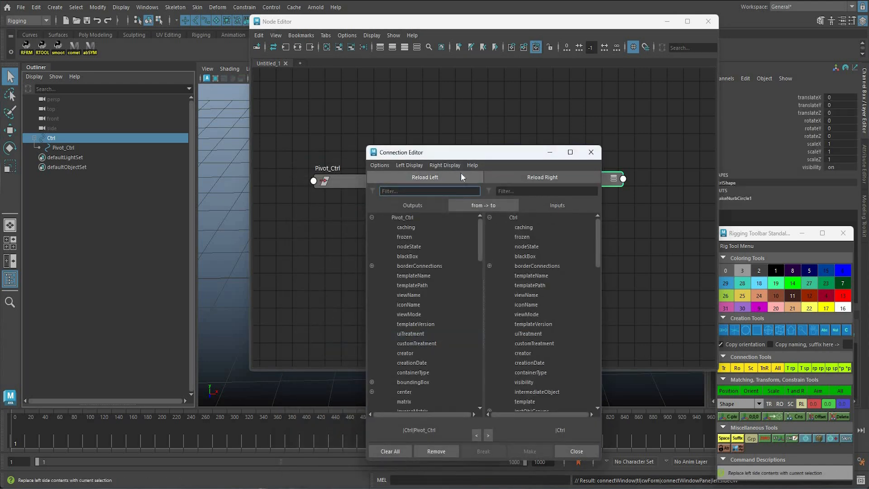
Connect Pivot_Ctrl's translate to Ctrl's rotatePivot in the Connection Editor, filtering outputs by "tra" and inputs by "rot"
left_click_drag(461, 173, 455, 176)
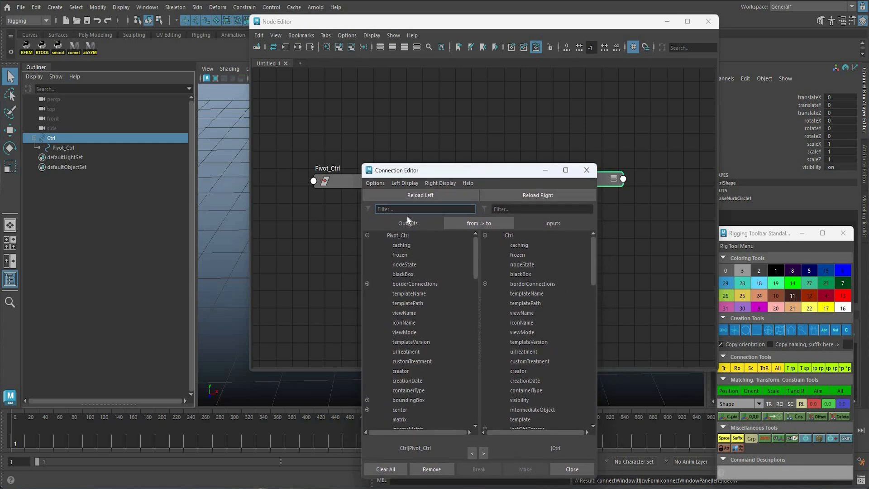
type("tra")
left_click(405, 245)
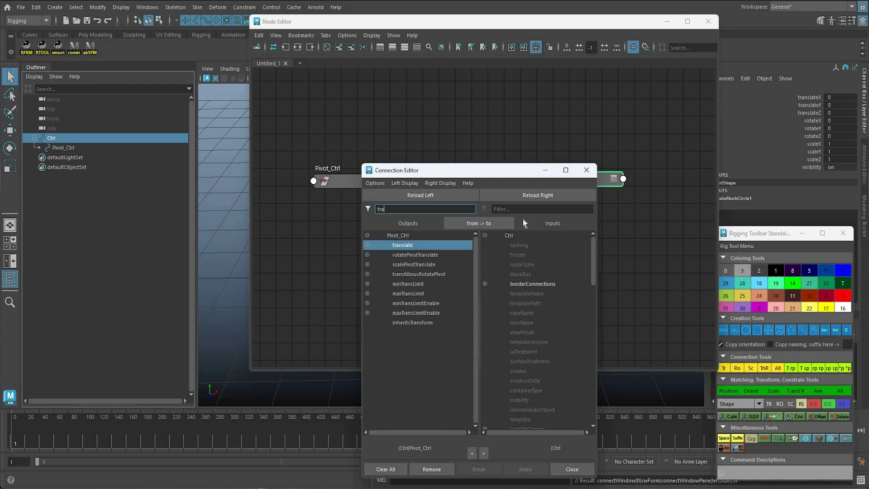
left_click(523, 210)
type("rot")
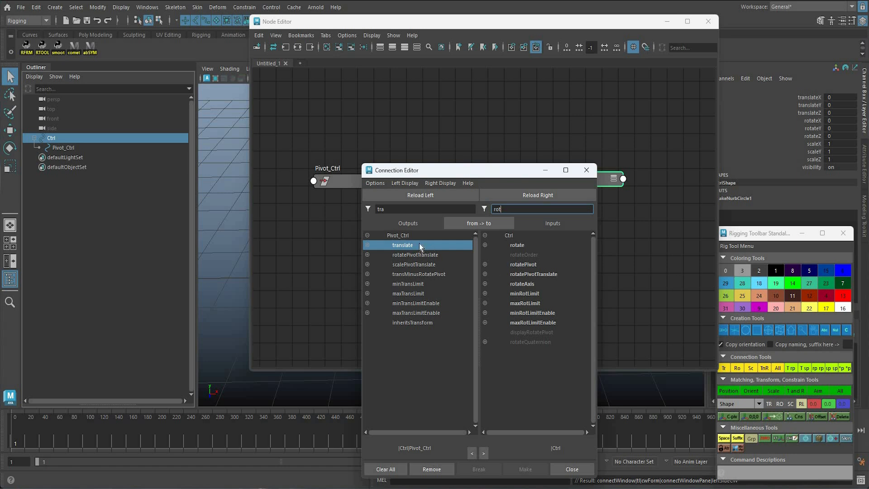
left_click(518, 266)
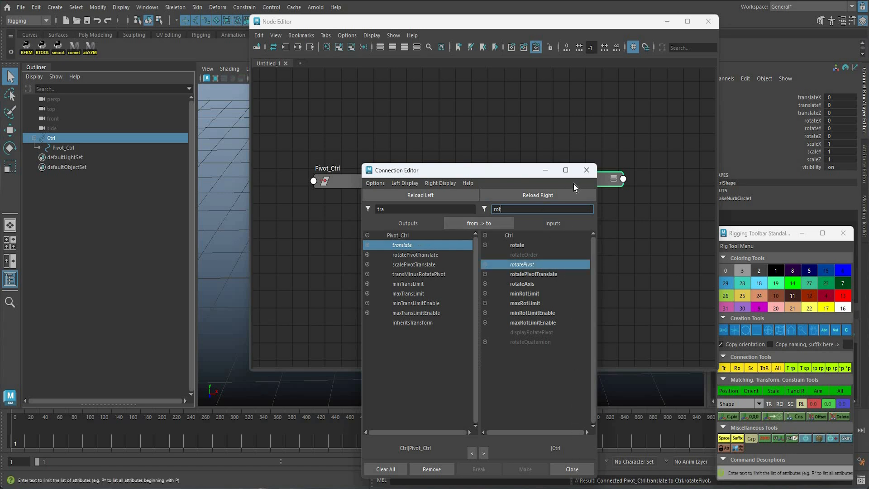
Expand the Pivot_Ctrl and Ctrl nodes to their connected attributes and position Ctrl across from Pivot_Ctrl
double_click(372, 177)
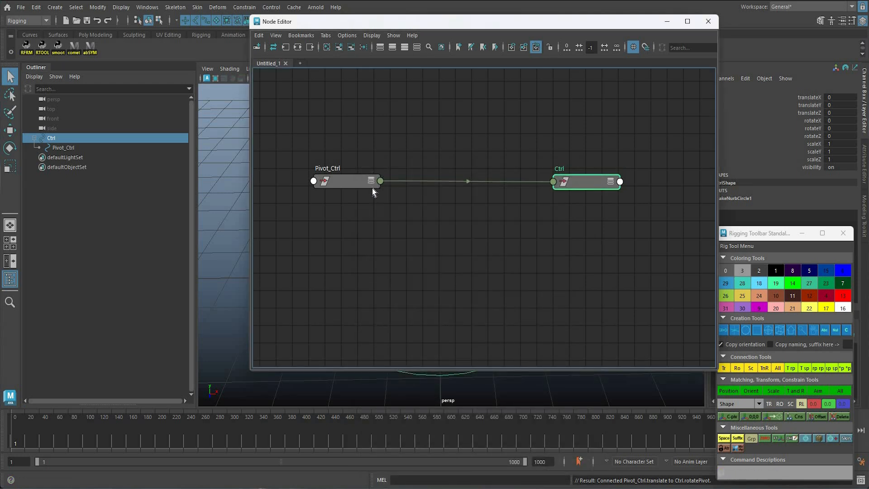
left_click(375, 182)
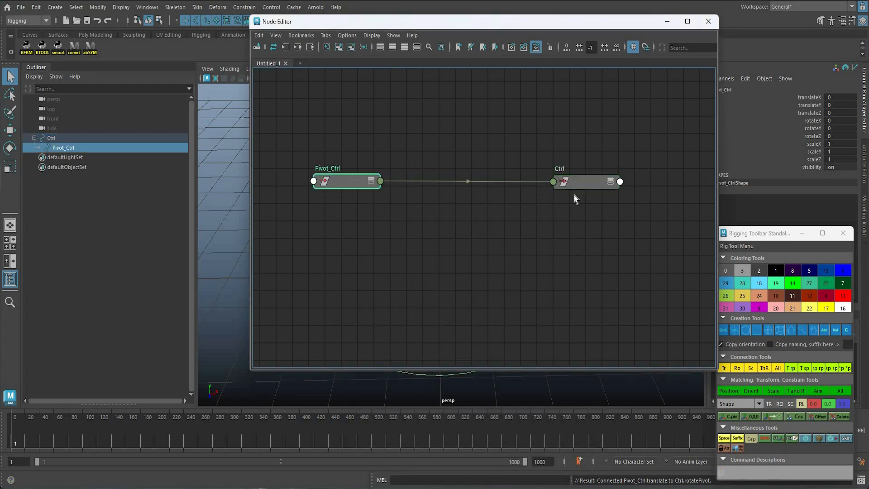
left_click(611, 182)
left_click(620, 182)
left_click(611, 182)
left_click_drag(591, 181, 594, 155)
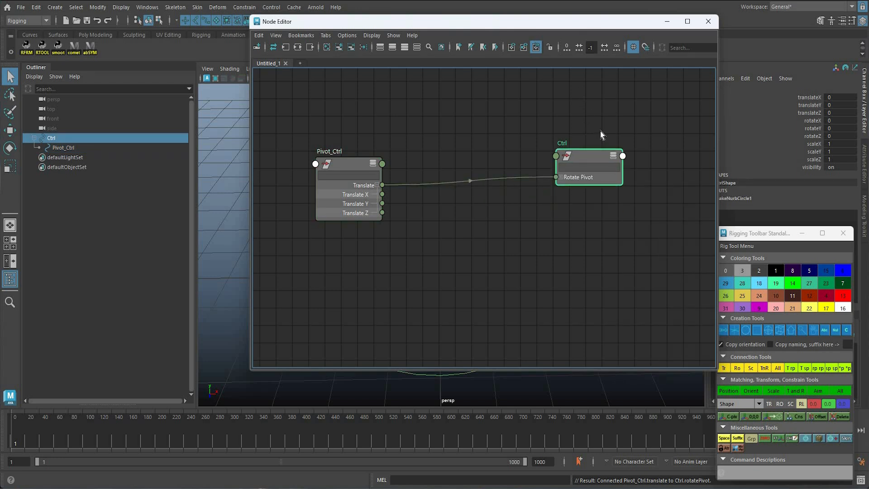
Show all of the Ctrl node's attributes, reduce it to connected ones again, and line it up with Pivot_Ctrl
key("3")
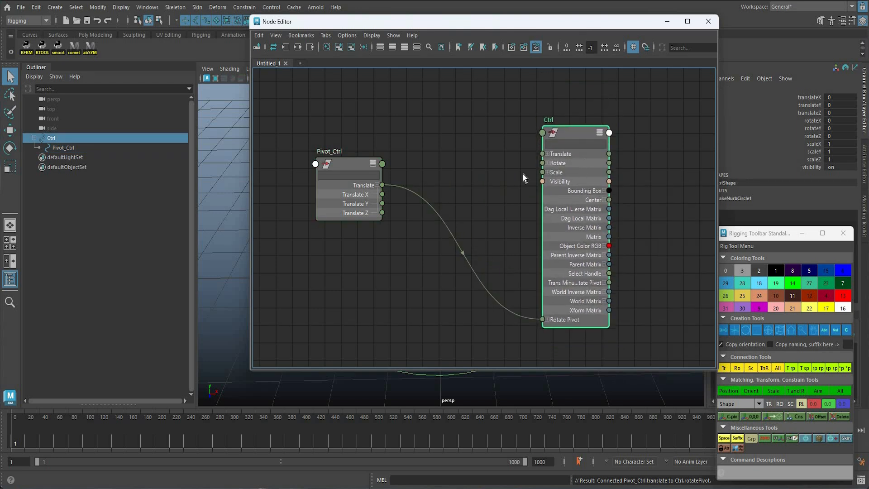
key("2")
left_click_drag(544, 141, 551, 165)
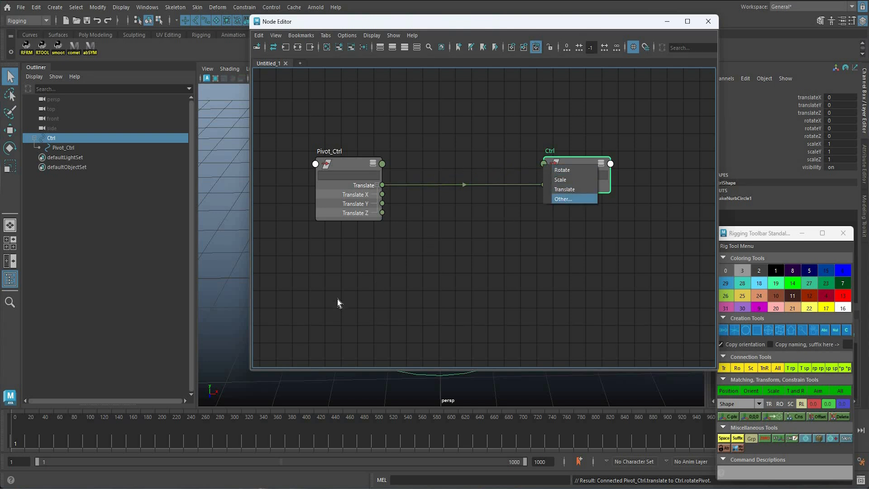
Connect Pivot_Ctrl's translate to Ctrl's scalePivot in the Connection Editor, filtering outputs by "tra" and inputs by "sca", and tidy the two nodes
scroll(338, 302, "down", 13)
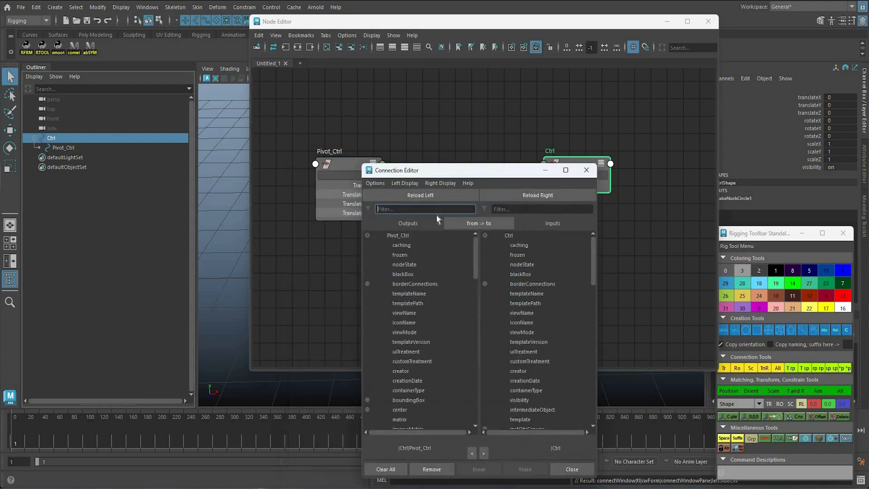
type("tra")
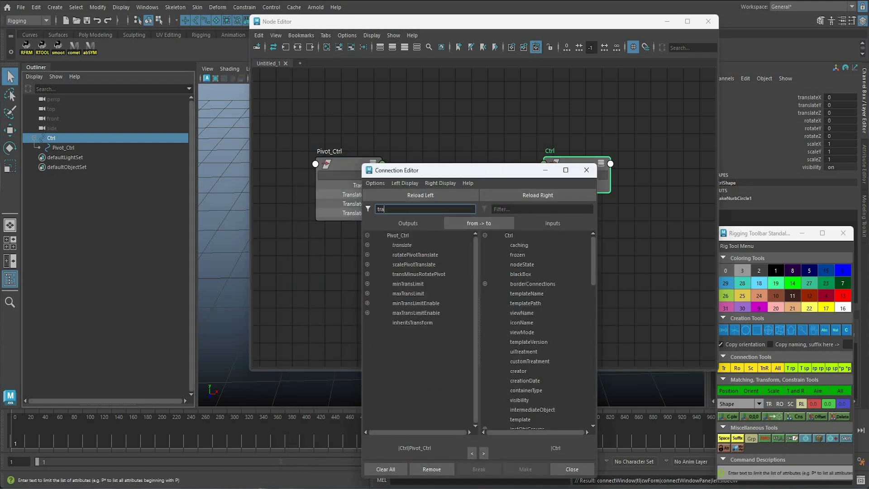
left_click(403, 245)
left_click(534, 210)
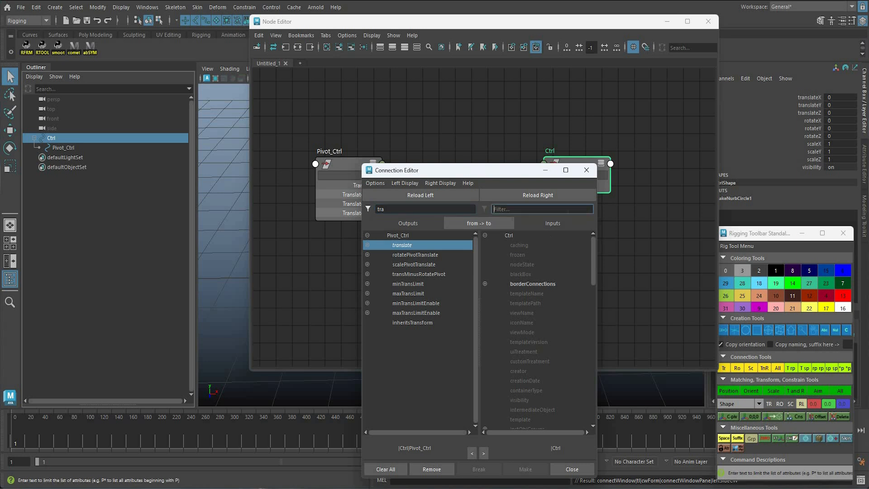
type("sca")
left_click(522, 254)
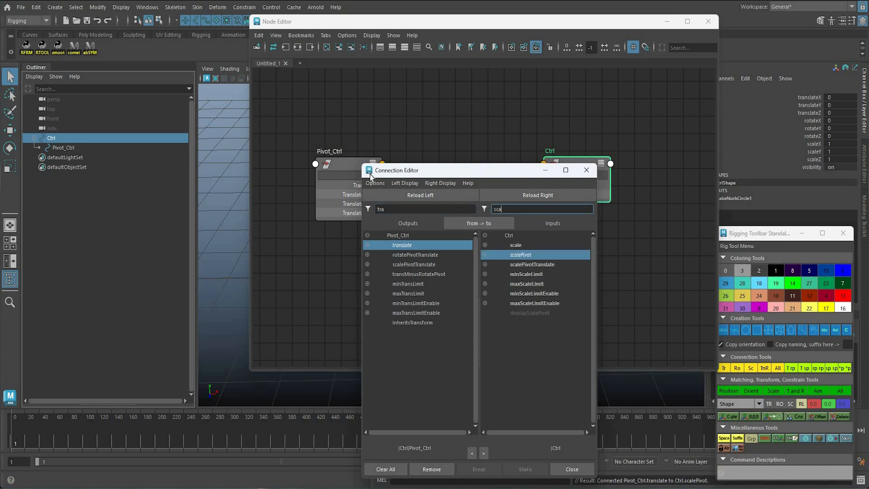
left_click(587, 170)
left_click_drag(351, 166, 359, 176)
left_click_drag(574, 167, 541, 169)
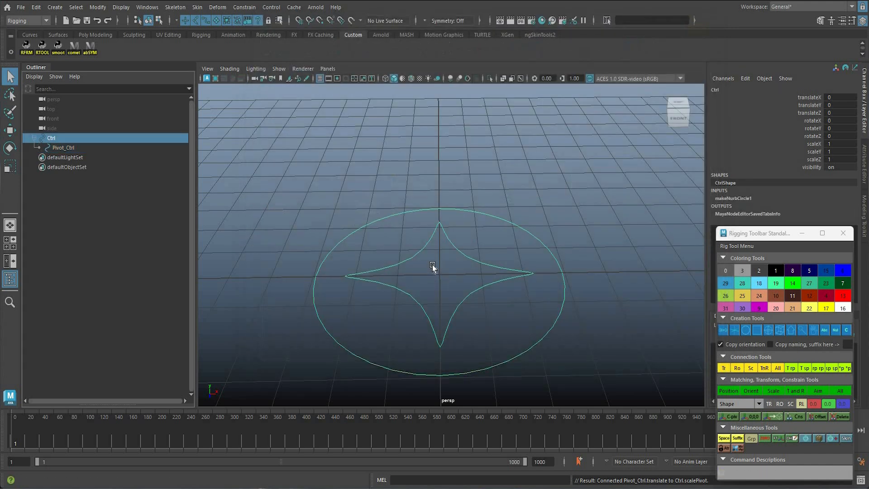
Try moving a control curve in the viewport and undo the move
left_click(424, 237)
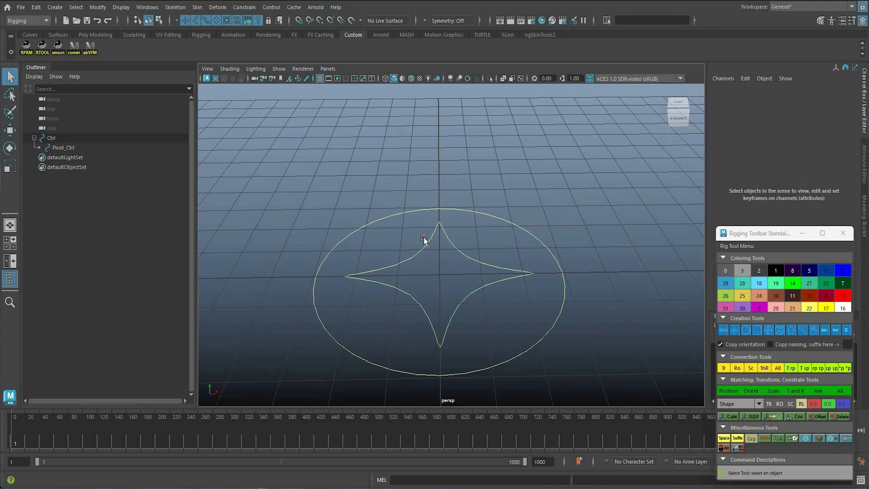
left_click_drag(488, 241, 484, 231)
scroll(480, 225, "down", 3)
left_click(491, 226)
key("w")
mouse_move(490, 224)
middle_mouse_down()
mouse_move(482, 186)
mouse_move(484, 215)
middle_mouse_up()
key("ctrl+z")
left_click_drag(483, 270, 566, 270, "alt")
key("e")
key("ctrl+z")
key("q")
Move Pivot_Ctrl sideways along X, test rotating Ctrl around the shifted pivot, and undo the rotation
left_click_drag(478, 266, 468, 253)
key("w")
mouse_move(451, 237)
middle_mouse_down()
mouse_move(507, 226)
mouse_move(514, 193)
mouse_move(444, 244)
middle_mouse_up()
key("q")
left_click(462, 229)
key("e")
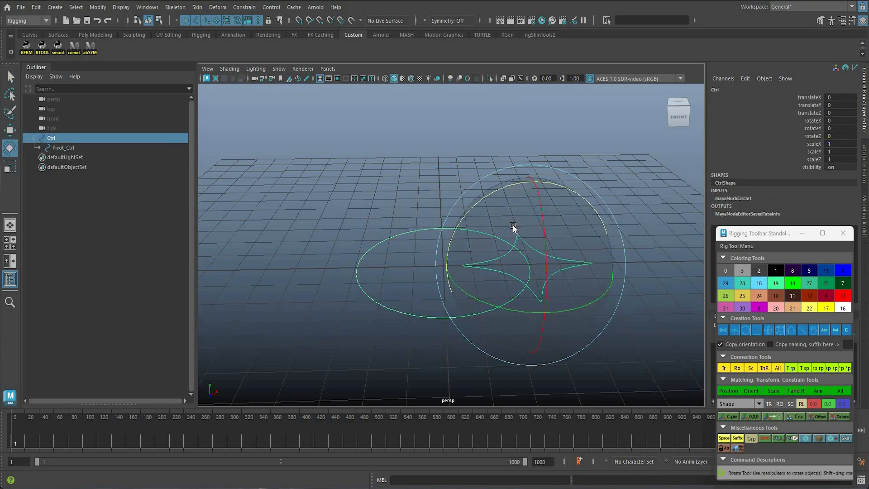
left_click_drag(544, 258, 480, 256)
key("ctrl+z")
Test scaling Ctrl from the shifted pivot, and undo back to Pivot_Ctrl's original position with nothing selected
key("r")
middle_click_drag(581, 207, 586, 202)
key("ctrl+z")
key("ctrl+z")
key("ctrl+z")
key("q")
left_click(586, 201)
Create a polygon cube at the origin and set its scaleX, scaleY and scaleZ to 4
left_click(55, 7)
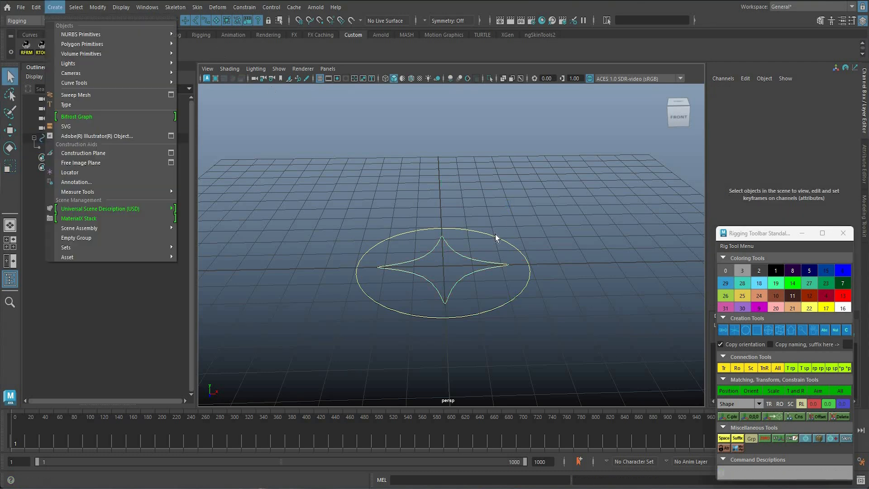
mouse_move(82, 44)
left_click(198, 54)
scroll(496, 285, "up", 3)
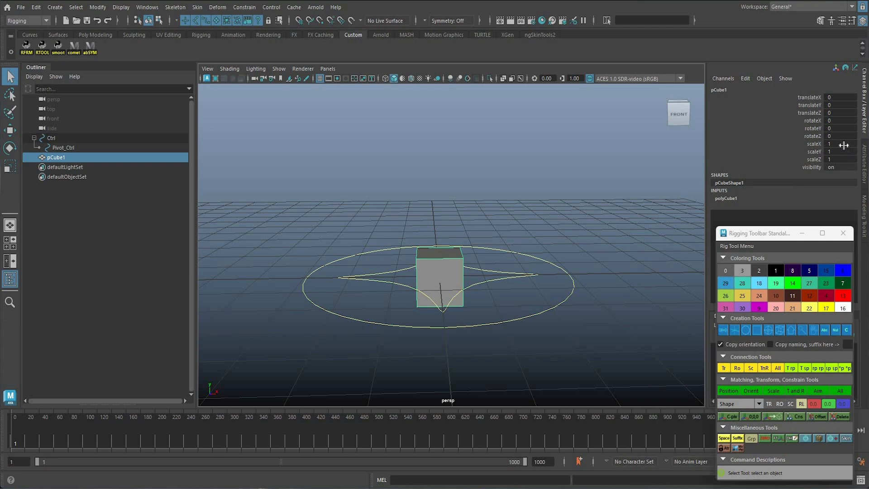
key("r")
left_click_drag(439, 276, 575, 276)
left_click_drag(846, 160, 844, 143)
type("4")
key("Return")
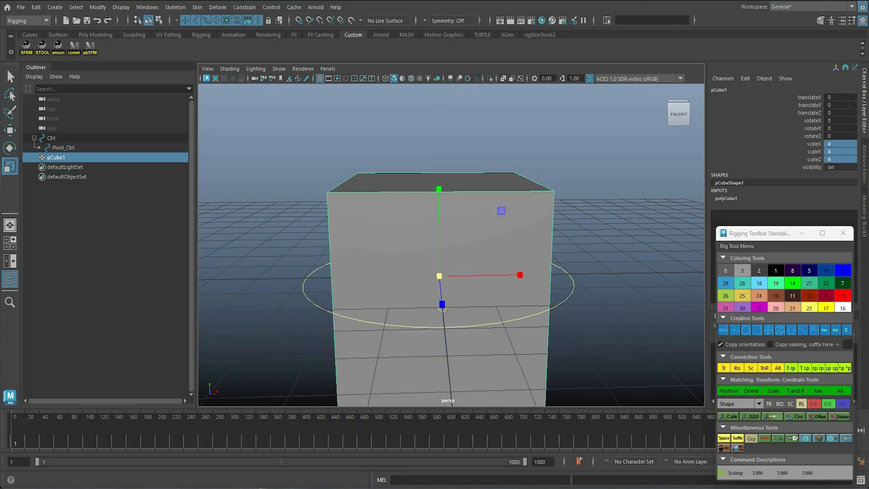
Set the cube's translateY to 2 and deselect it
double_click(847, 105)
type("2")
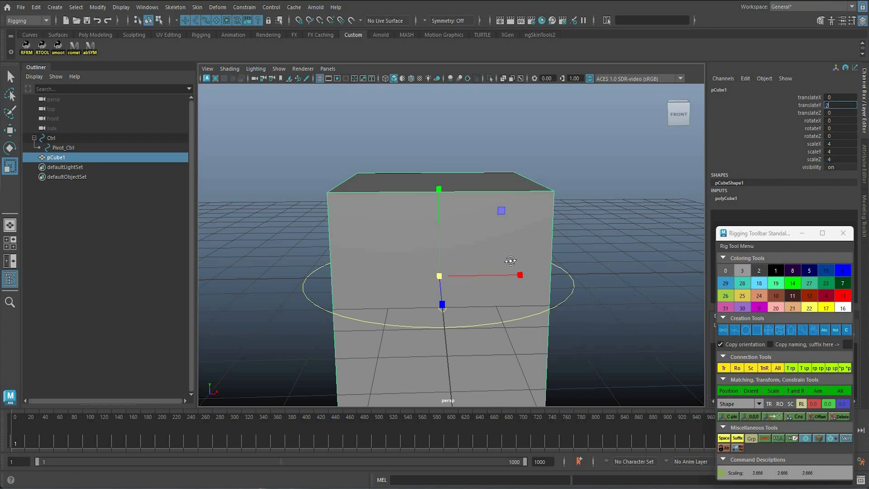
key("Return")
key("q")
left_click(522, 261)
Examine the cube's placement over the control curves in wireframe and return to shaded display
right_click_drag(521, 262, 493, 204, "alt")
left_click_drag(492, 204, 528, 251, "alt")
left_click(500, 227)
key("4")
left_click_drag(401, 207, 418, 205, "alt")
left_click(418, 205)
key("5")
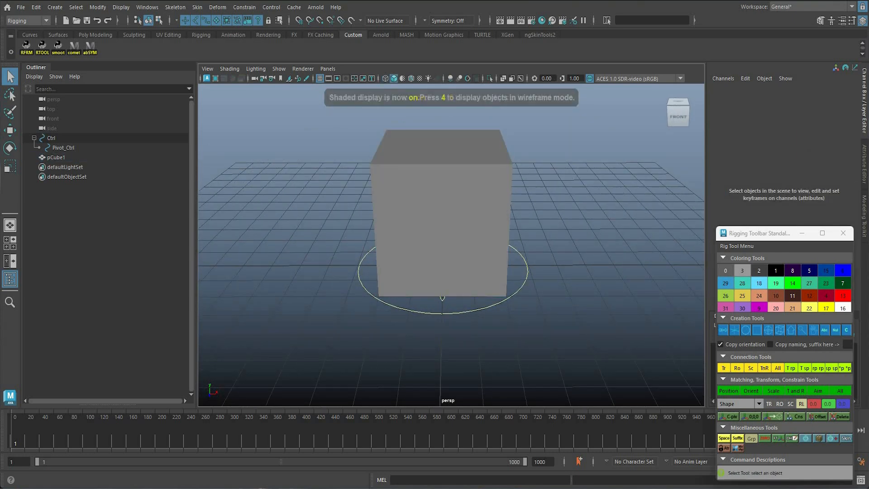
Rename the cube Cube_Geo and parent it under Ctrl
double_click(57, 158)
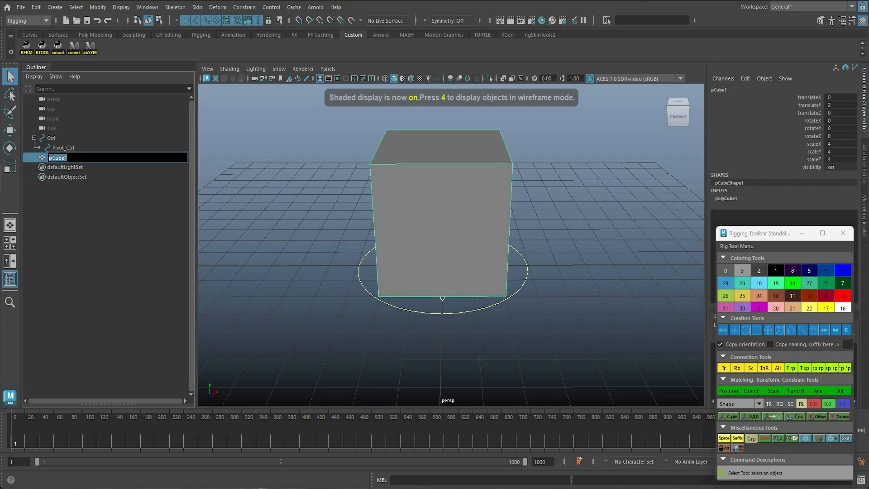
type("Cube_Geo")
key("Return")
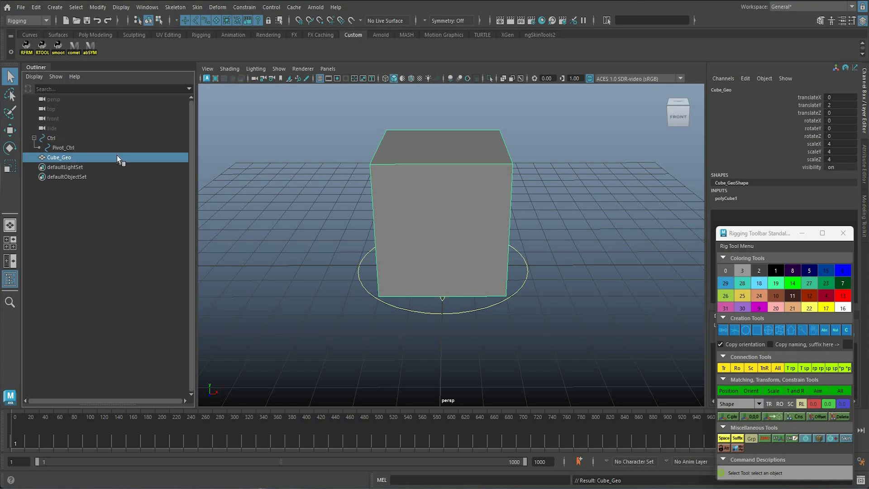
key("p")
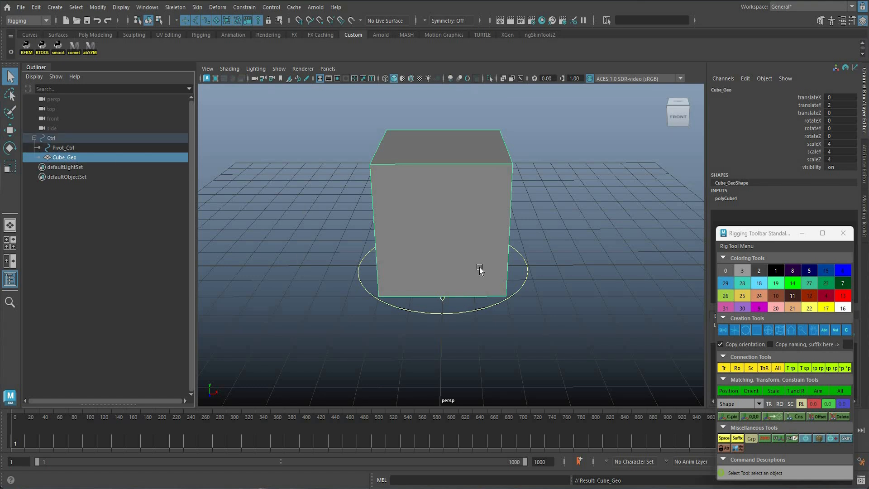
Move Pivot_Ctrl about 2.98 along X, test rotating Ctrl with the cube around it, and undo the rotation
left_click(553, 281)
left_click(442, 299)
key("w")
middle_click_drag(498, 307, 503, 190)
key("q")
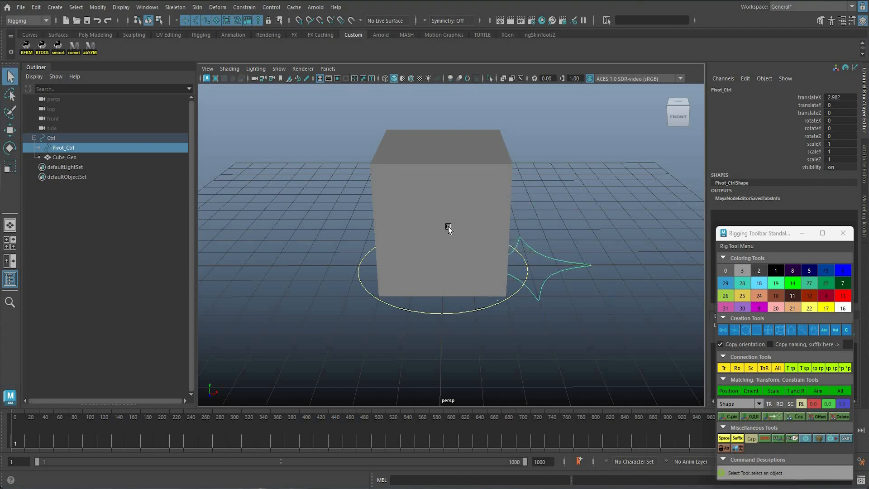
key("Up")
key("e")
left_click_drag(542, 251, 520, 142)
key("ctrl+z")
Move Pivot_Ctrl to the cube's upper right edge at about X 1.99, Y 4.0, and test rotating Ctrl around it
key("w")
left_click_drag(534, 181, 553, 150)
left_click_drag(612, 144, 577, 96)
key("q")
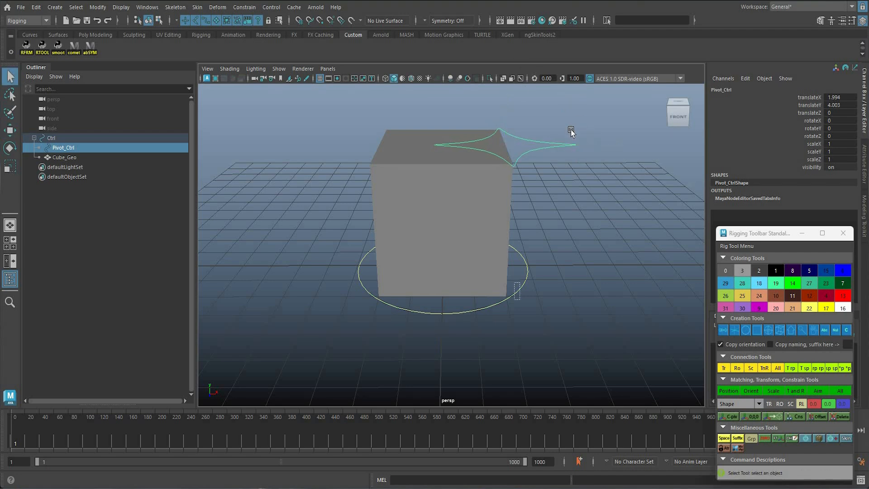
key("Up")
key("e")
left_click_drag(573, 100, 566, 135)
key("ctrl+z")
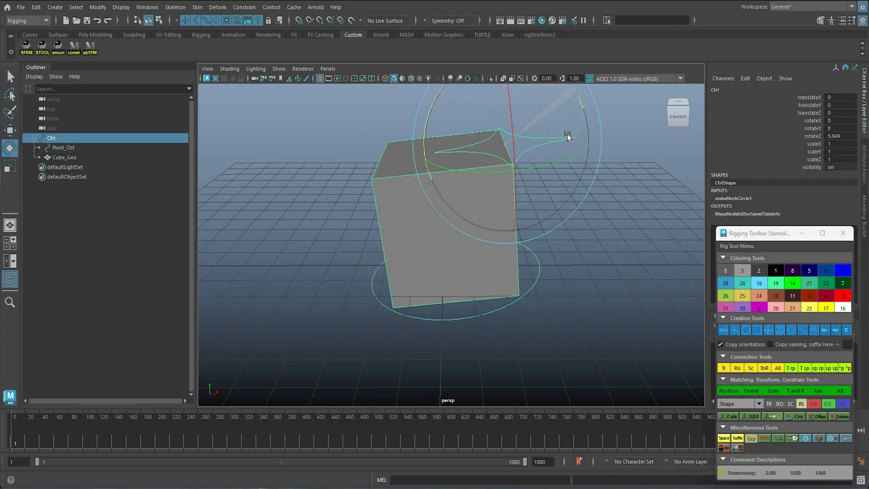
Undo the Pivot_Ctrl moves until it is back at its original position
key("ctrl+z")
key("ctrl+z")
key("ctrl+z")
key("ctrl+z")
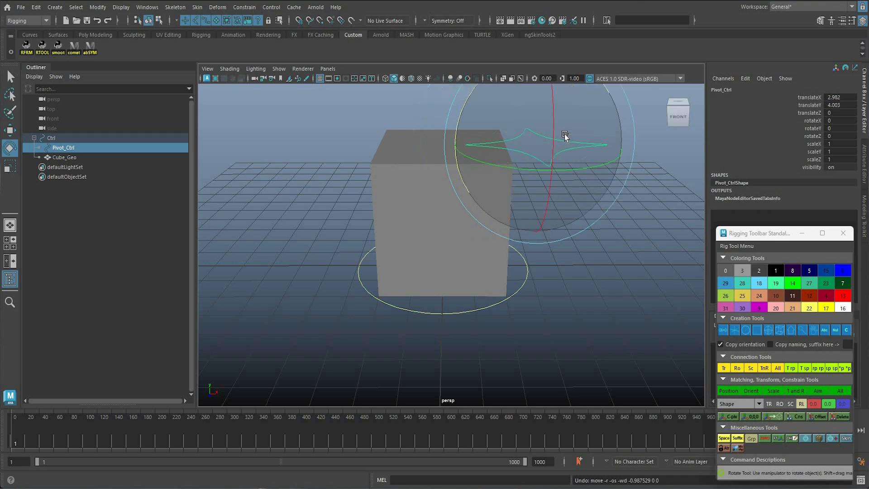
key("ctrl+z")
key("ctrl+z")
key("q")
Unparent Cube_Geo from Ctrl so it sits at the top level of the hierarchy
left_click(53, 157)
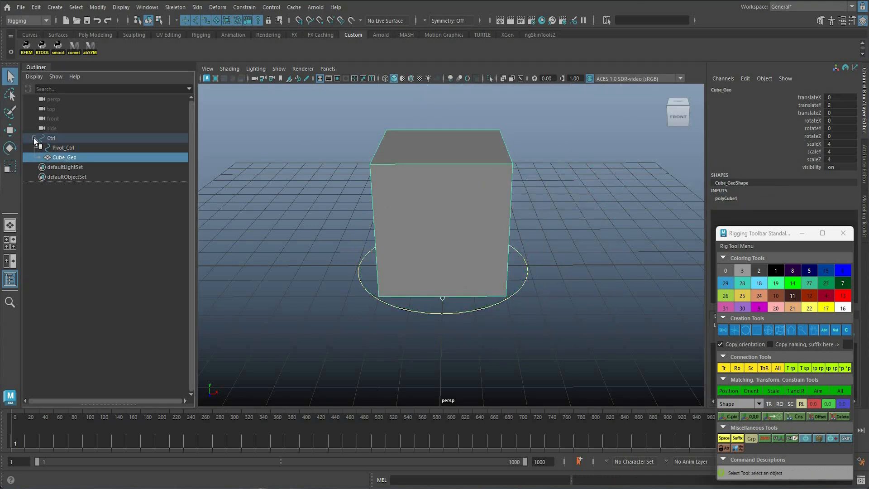
key("shift+p")
left_click(34, 138)
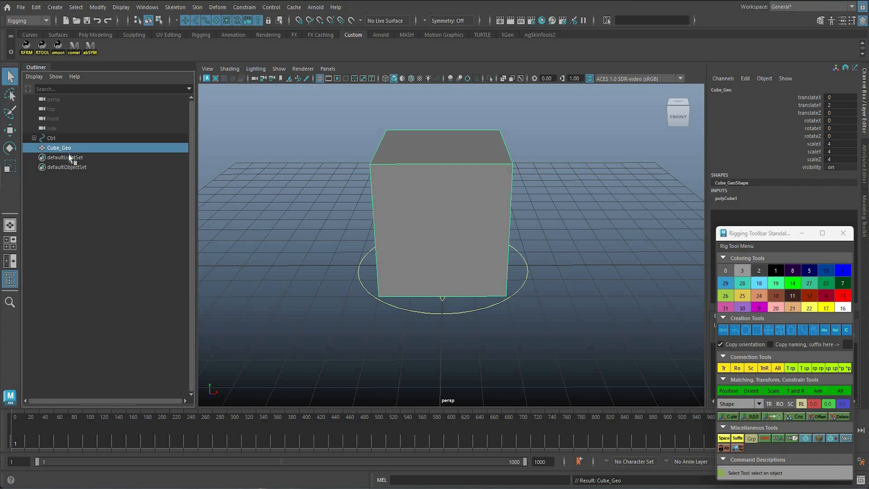
left_click(34, 138)
Apply a parent constraint from Ctrl to Cube_Geo and clear the selection
left_click(63, 199)
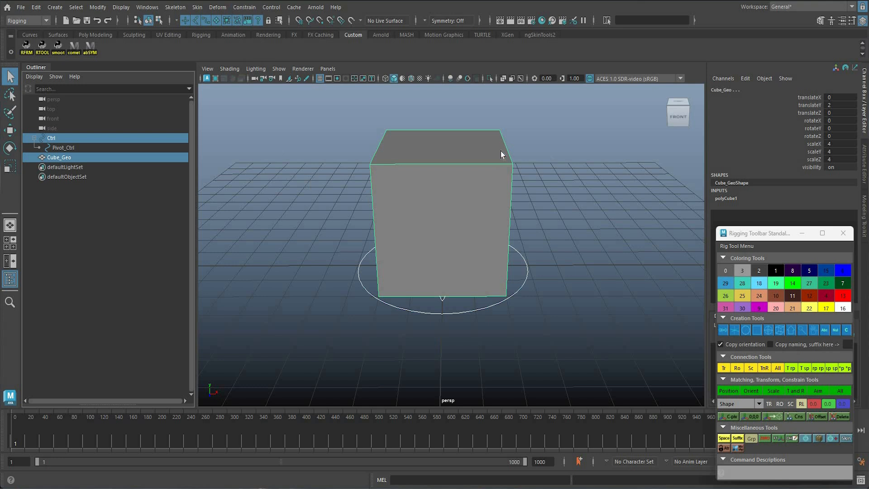
left_click(245, 8)
left_click(253, 33)
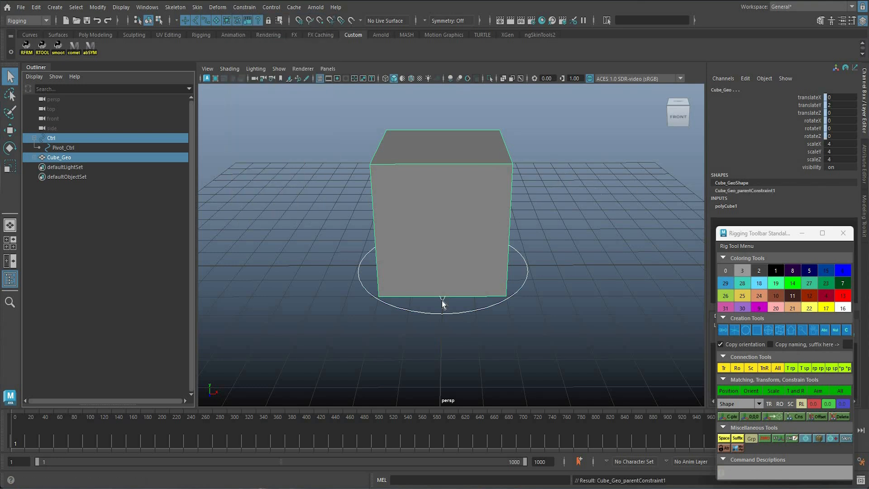
left_click(498, 270)
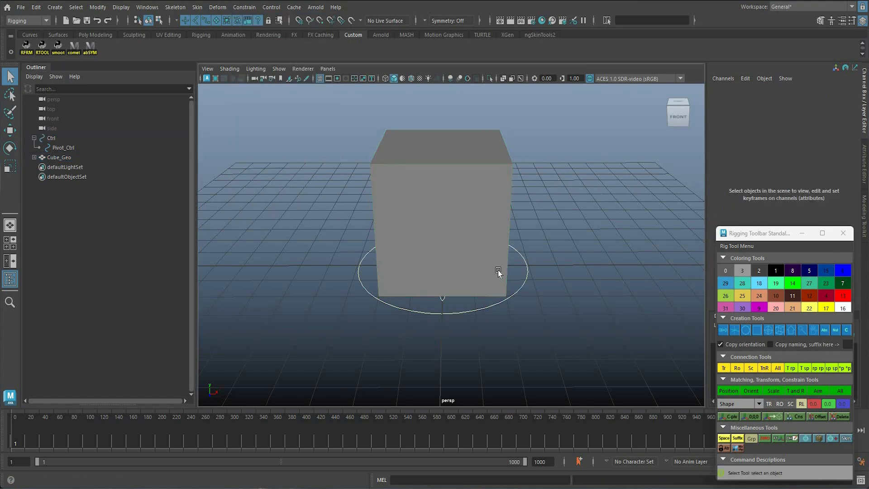
Test the constraint in wireframe display by moving Pivot_Ctrl about 2.05 along X, and undo the move
left_click(524, 270)
key("w")
key("4")
left_click_drag(529, 266, 549, 295)
key("ctrl+z")
key("ctrl+z")
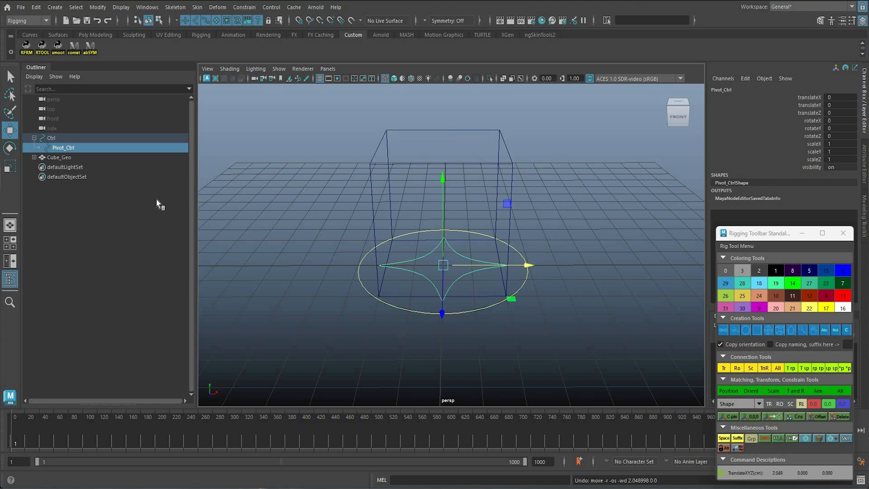
Delete the parent constraint under Cube_Geo
left_click_drag(51, 140, 59, 169)
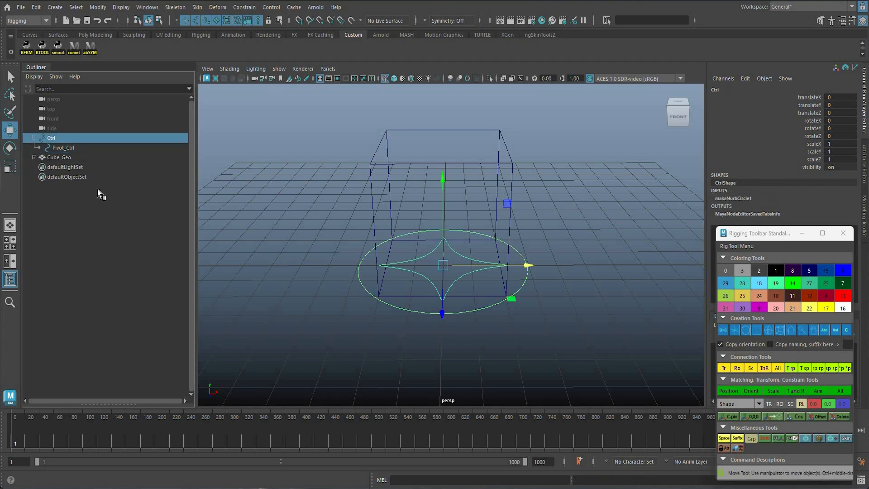
left_click(92, 168)
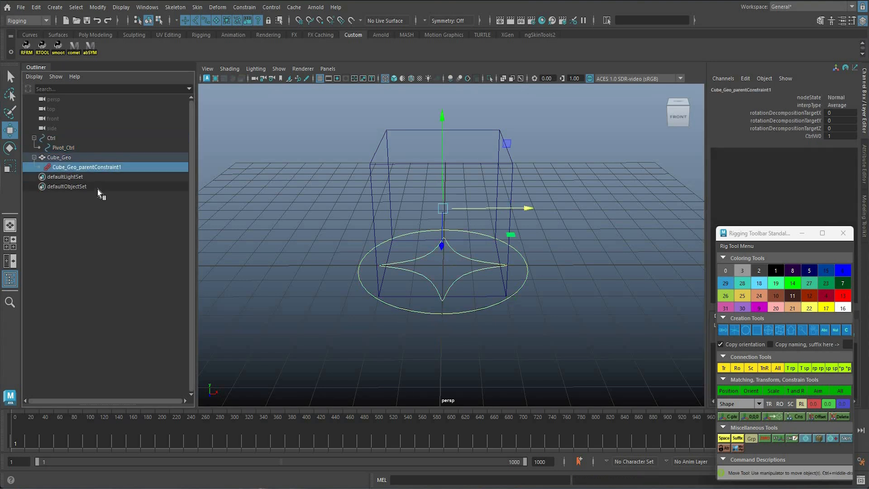
key("Delete")
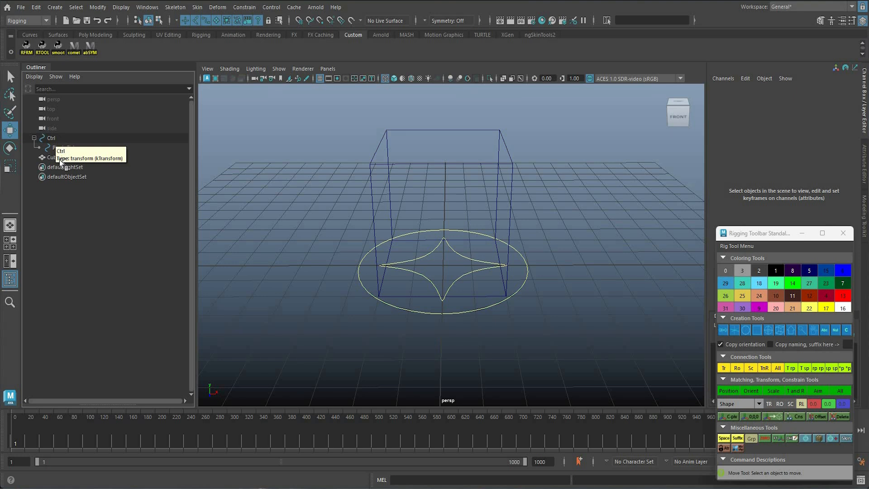
Group Ctrl and name the group Controls_Grp
left_click(61, 138)
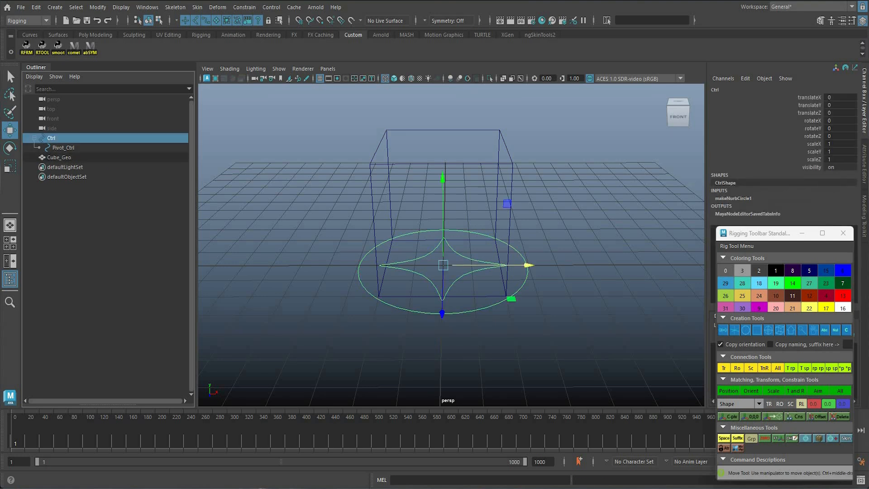
key("ctrl+g")
double_click(59, 147)
type("c")
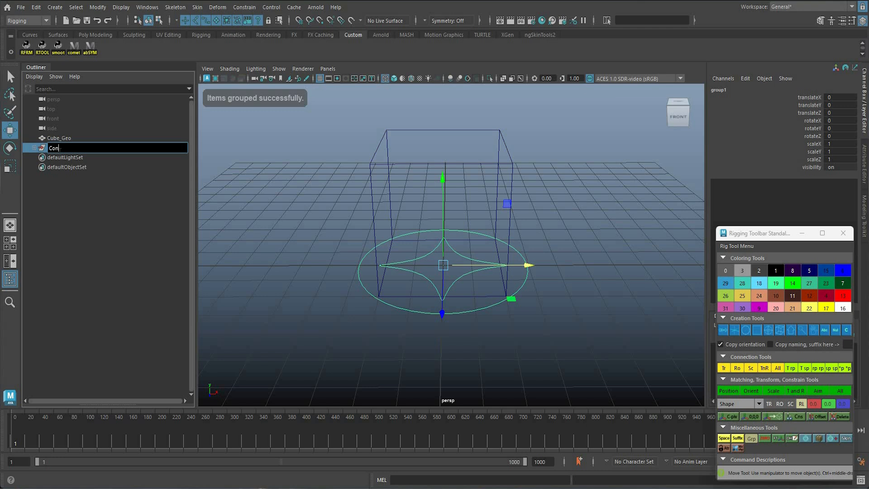
type("ontre")
key("BackSpace")
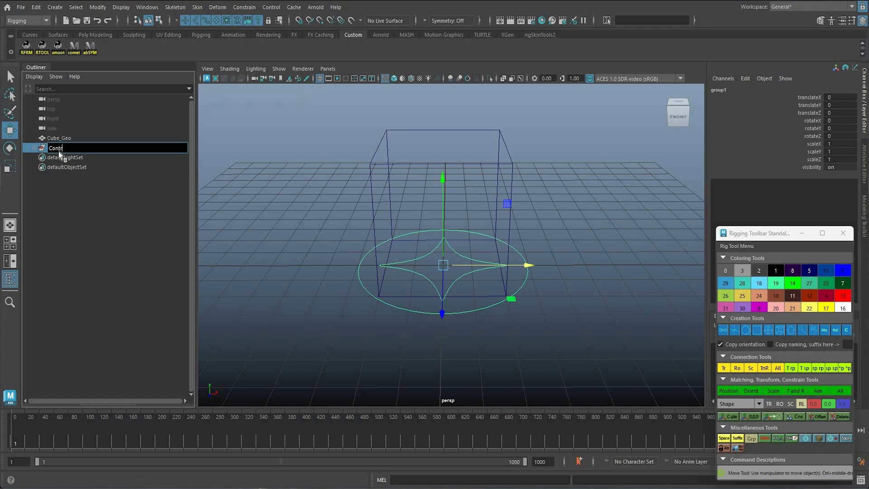
type("ols_Grp")
key("Return")
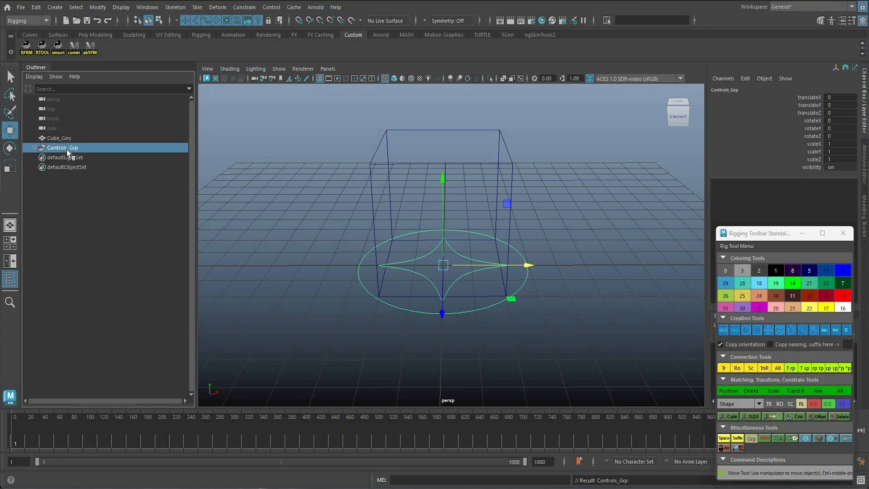
Group Cube_Geo and name the group Geometry_Grp
key("Up")
key("ctrl+g")
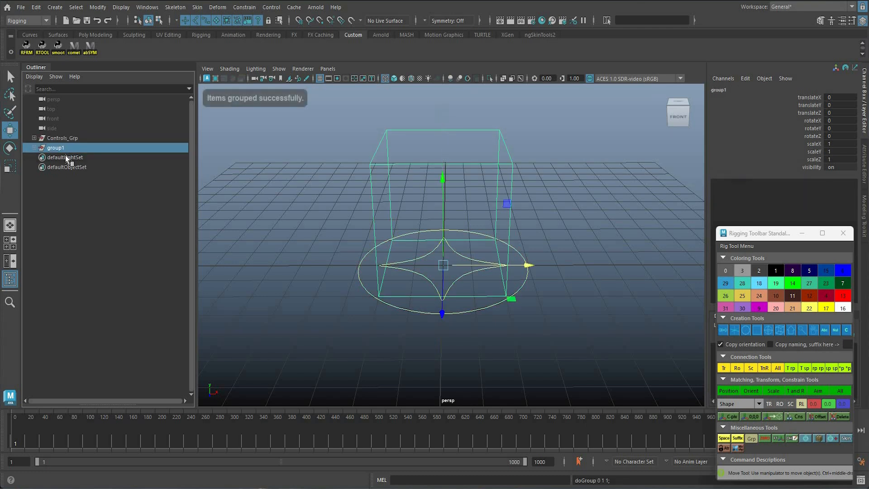
type("Geometry")
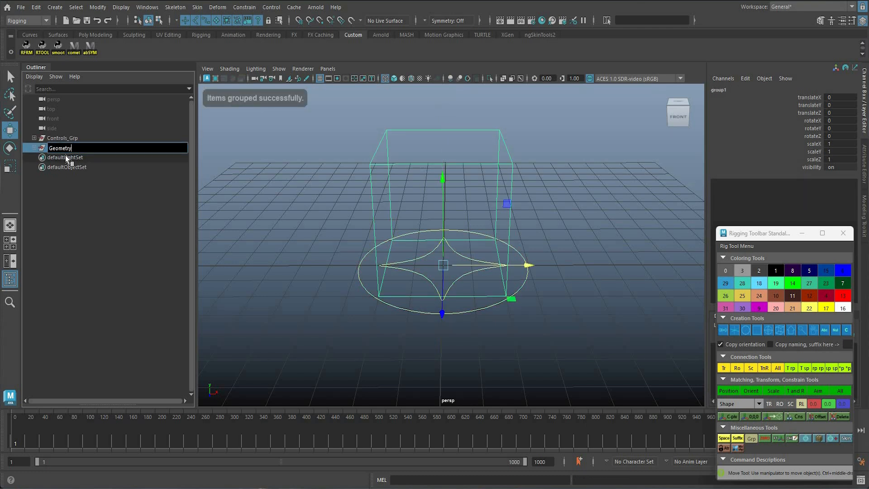
type("_Grp")
key("Return")
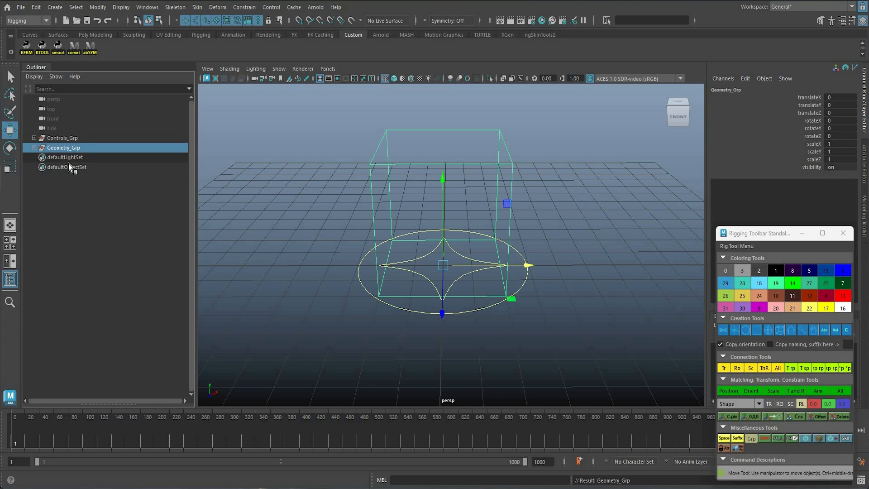
Try parenting Cube_Geo directly under Ctrl, and undo the parenting
left_click(34, 147)
left_click(34, 137)
left_click(136, 167)
middle_click_drag(136, 167, 188, 146)
key("f")
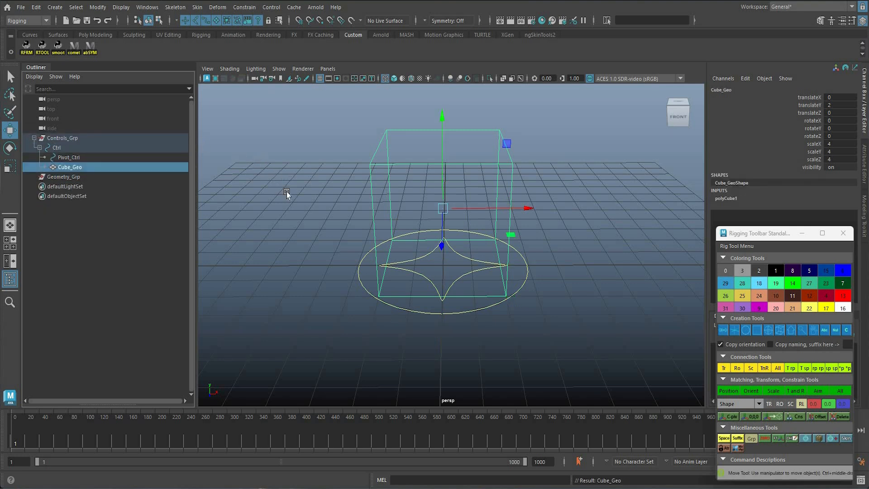
key("ctrl+z")
left_click(285, 152)
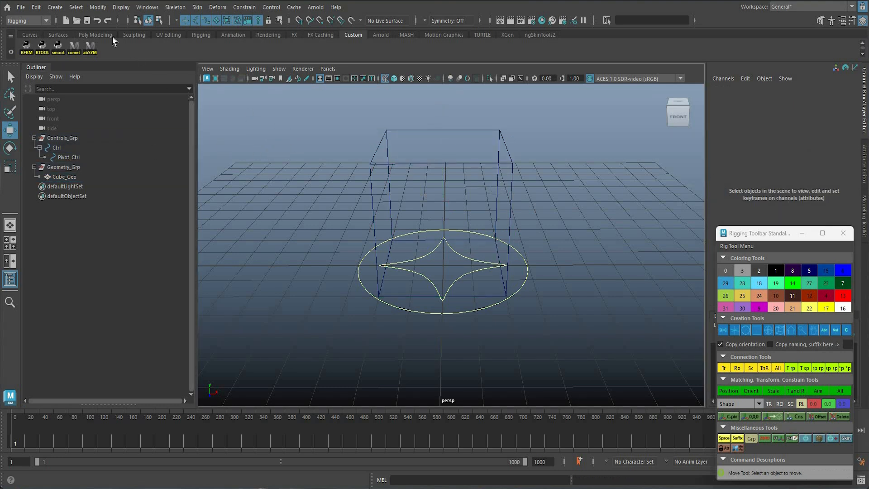
Create a locator, parent it under Ctrl and name it Ctrl_Driver
left_click(56, 148)
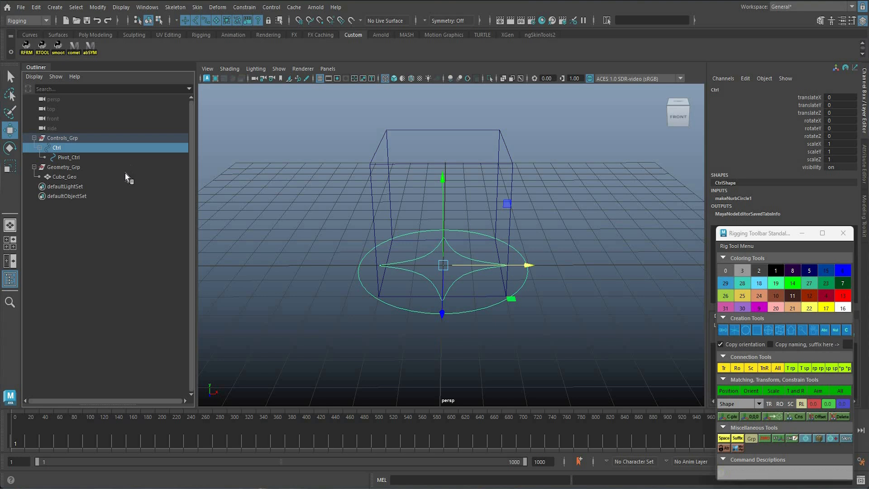
left_click(54, 7)
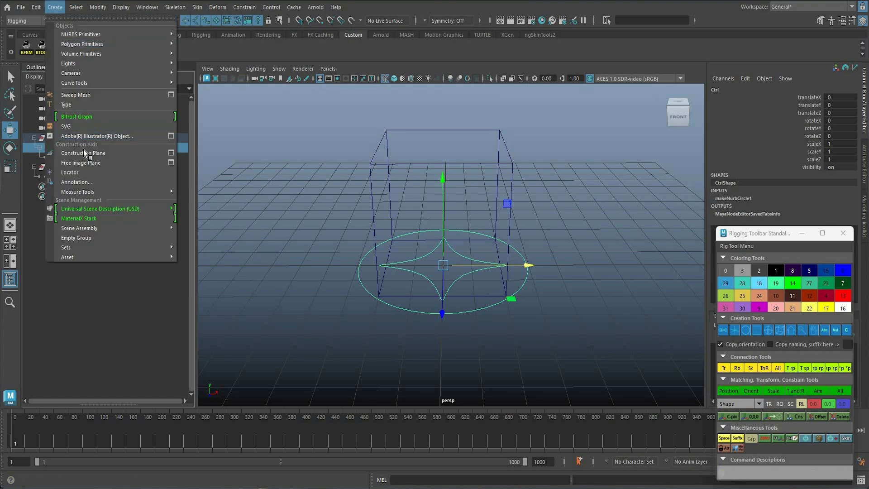
left_click(73, 172)
key("p")
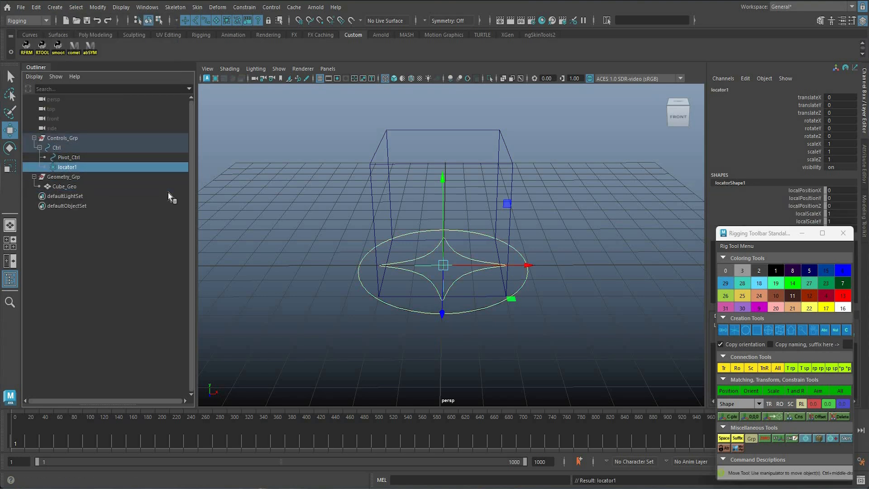
key("F2")
type("Ctrl_")
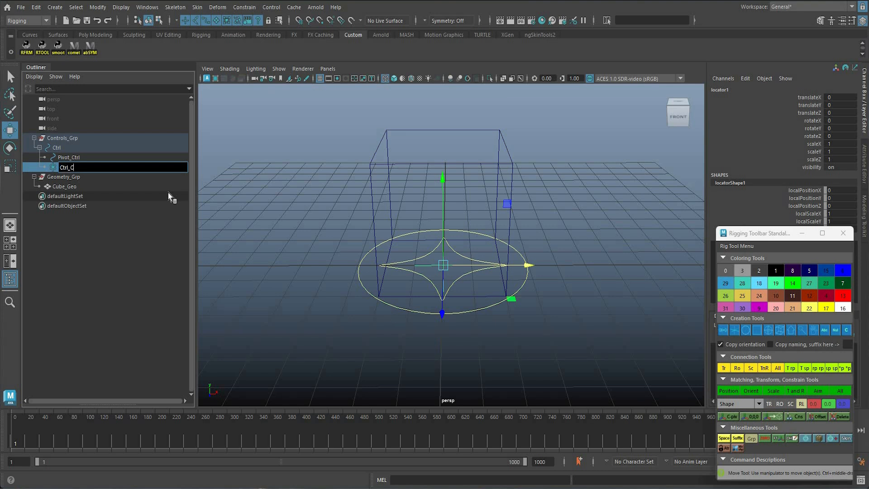
type("Driver")
key("Return")
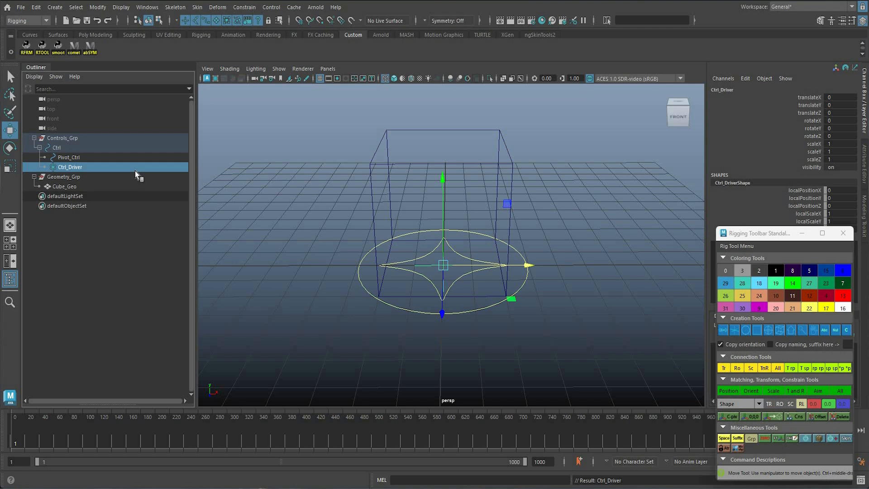
left_click(253, 200)
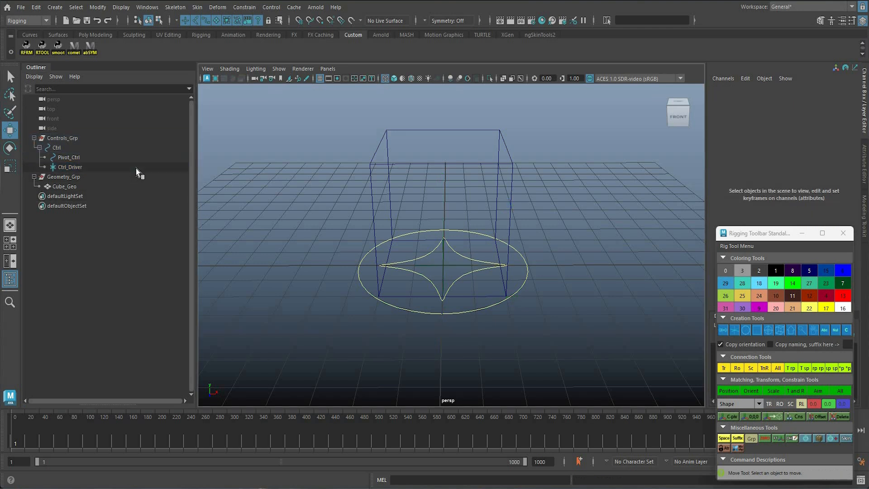
Apply a parent constraint from Ctrl_Driver to Cube_Geo
left_click(136, 168)
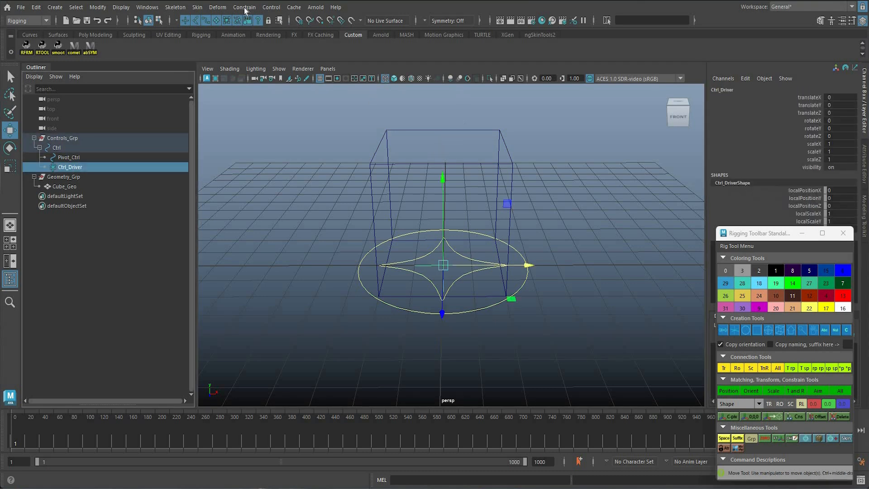
left_click_drag(450, 108, 466, 144, "shift")
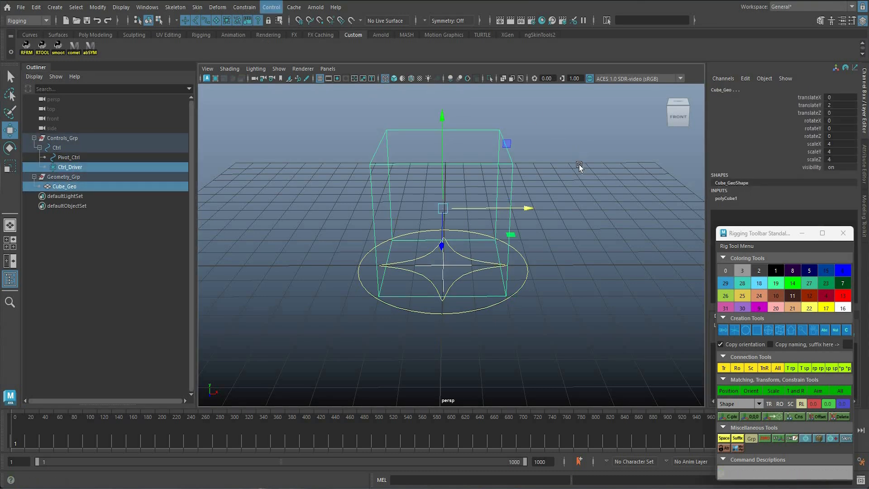
left_click(536, 277)
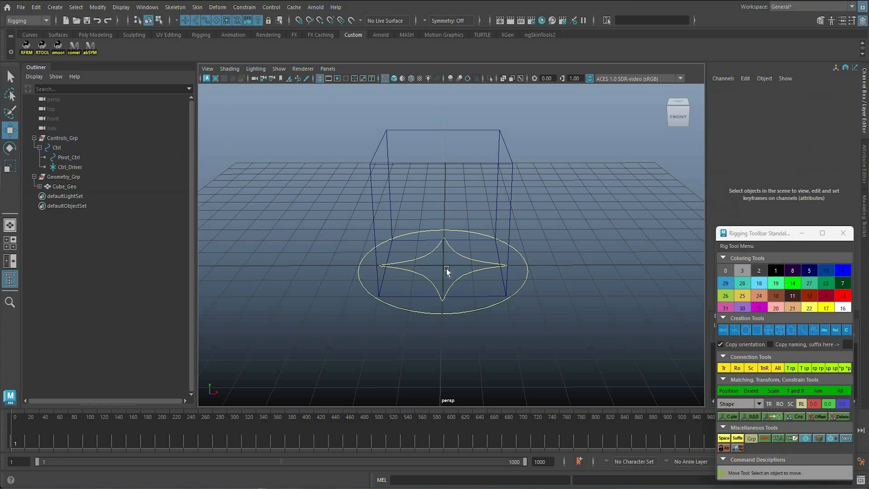
In shaded display, move Pivot_Ctrl about 2 units along Z to the cube's front edge, and undo a trial rotation
key("5")
left_click(444, 311)
left_click_drag(447, 302, 464, 285)
key("ctrl+z")
key("ctrl+z")
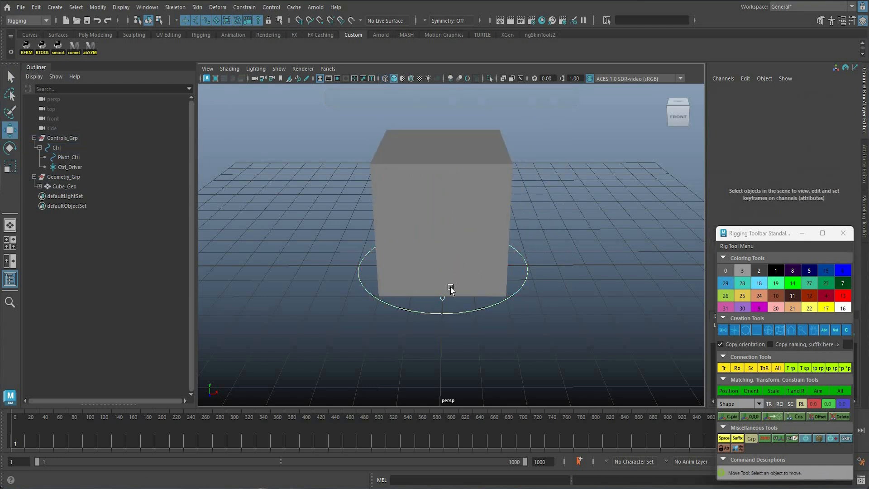
left_click(443, 309)
key("ctrl+z")
left_click(443, 298)
left_click_drag(441, 312, 442, 349)
key("e")
left_click_drag(441, 287, 442, 298)
key("ctrl+z")
key("q")
left_click_drag(390, 199, 285, 204, "alt")
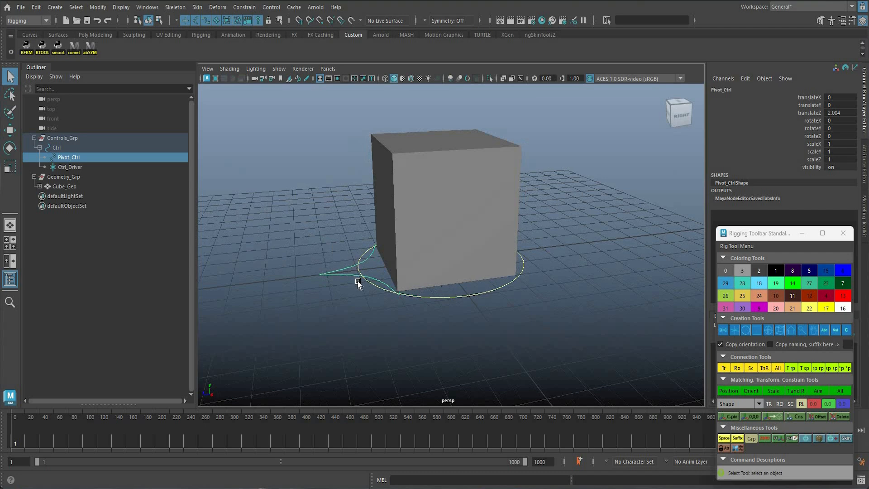
Raise Pivot_Ctrl along Y to the top front edge of the cube
left_click(360, 278)
key("e")
key("q")
left_click_drag(339, 261, 347, 274)
key("w")
left_click_drag(381, 181, 379, 59)
left_click_drag(320, 99, 294, 187)
Test the raised pivot by rotating Ctrl about 39.58 degrees around X, and undo the rotation and the Pivot_Ctrl moves
key("q")
left_click(478, 292)
key("e")
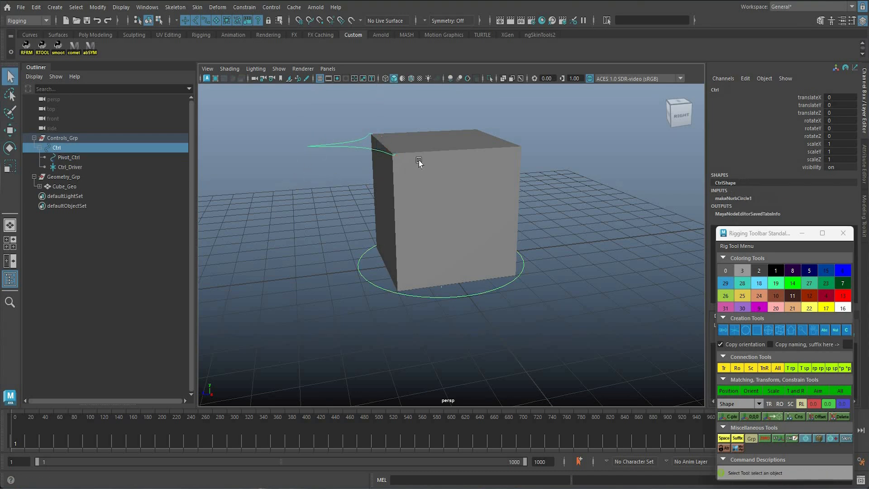
left_click_drag(439, 159, 460, 162)
key("ctrl+z")
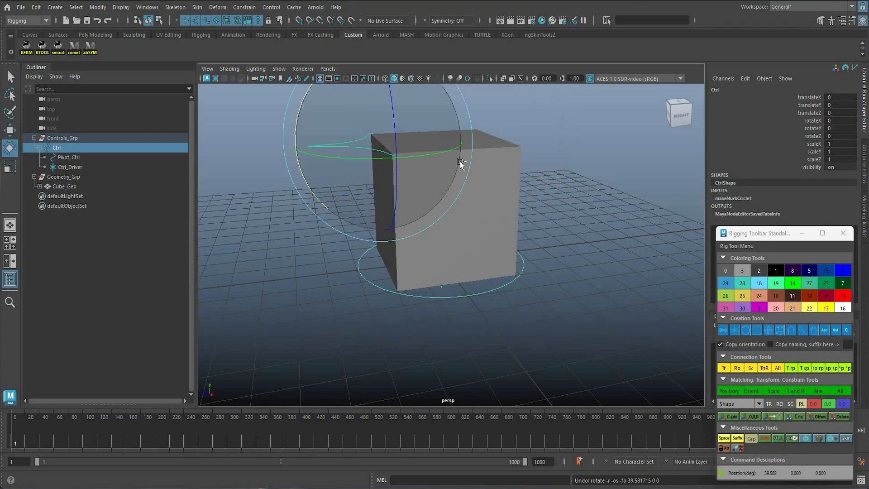
key("ctrl+z")
key("ctrl+z")
key("ctrl+z")
key("ctrl+z")
key("ctrl+z")
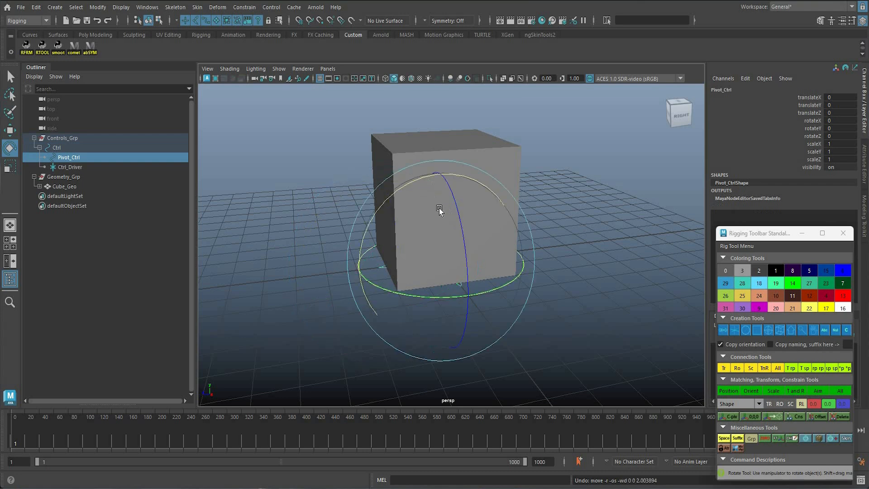
Return to wireframe display and delete the Ctrl_Driver locator together with the cube's parent constraint
left_click_drag(431, 244, 81, 134, "alt")
key("4")
middle_click_drag(81, 135, 71, 127, "alt")
right_click_drag(70, 127, 72, 147, "alt")
left_click_drag(72, 147, 77, 151, "alt")
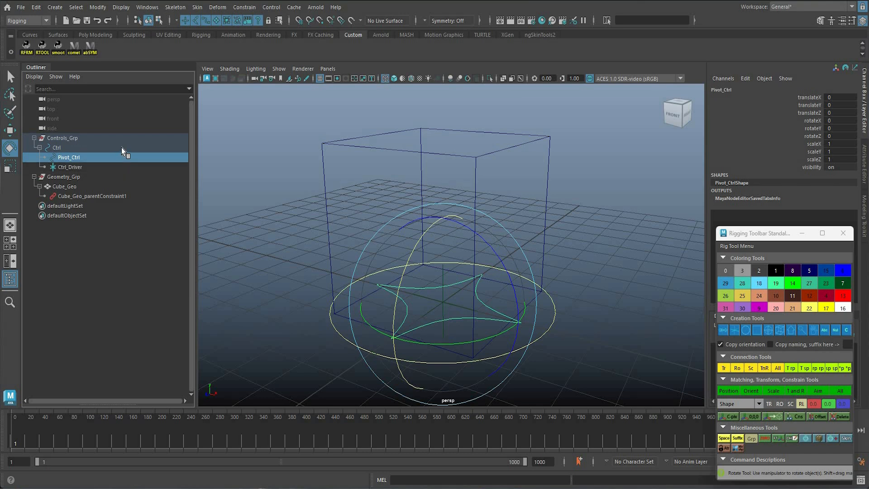
key("Down")
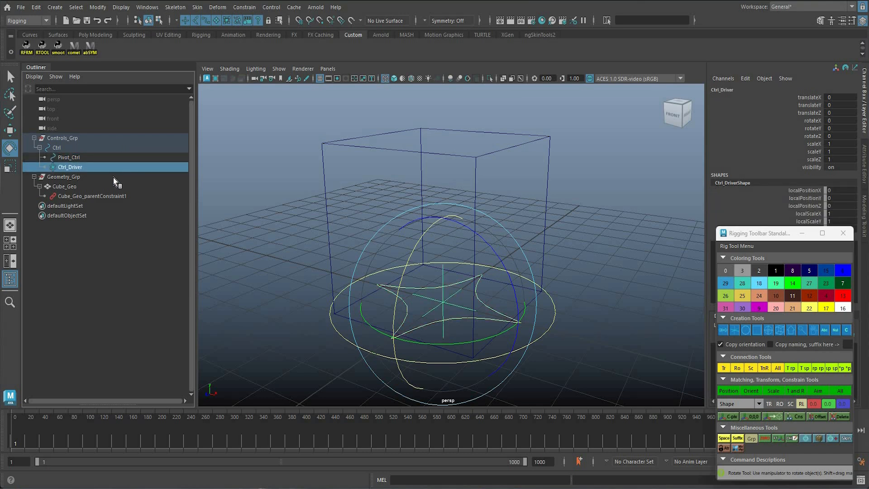
key("Delete")
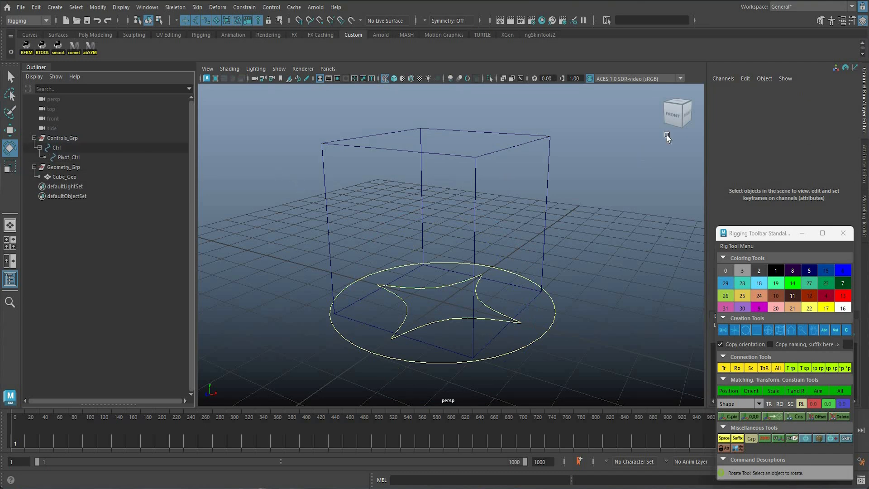
Freeze all transformations on Cube_Geo
key("ctrl+z")
key("ctrl+z")
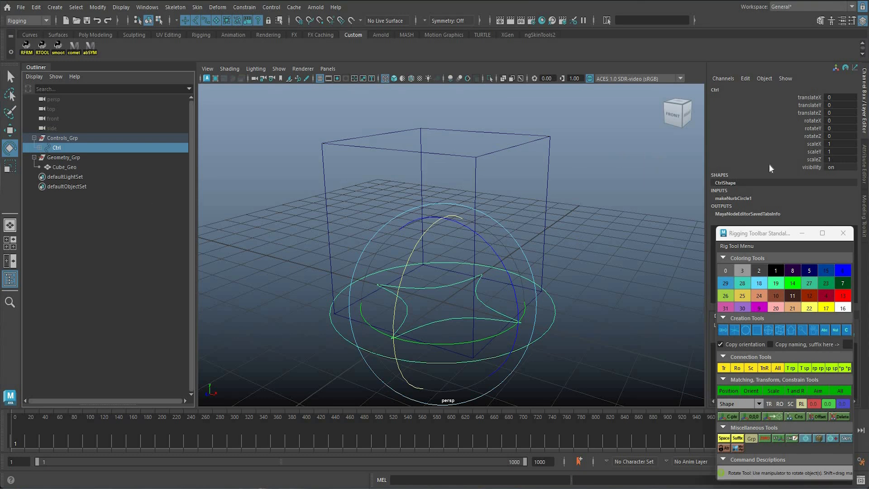
key("ctrl+z")
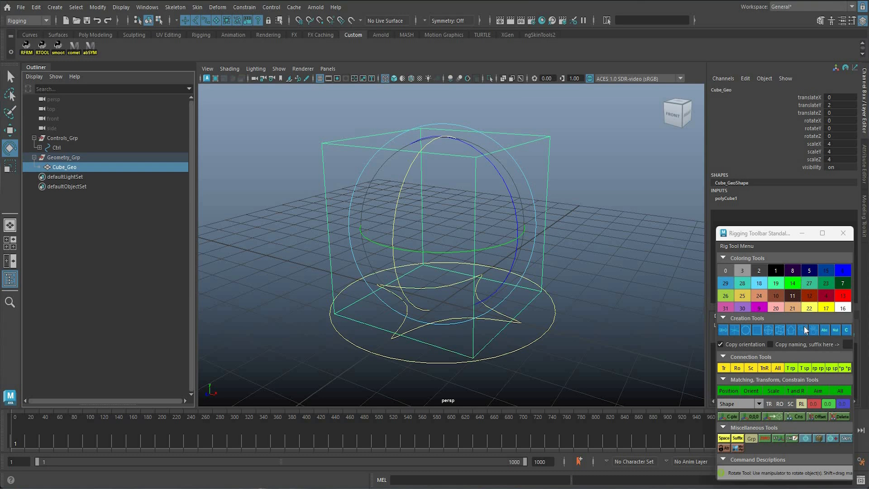
right_click(806, 130)
mouse_move(776, 325)
left_click(710, 354)
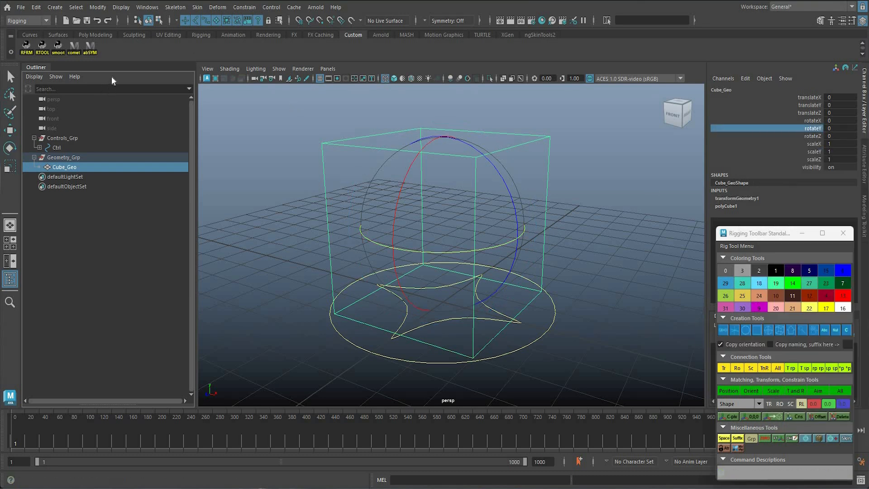
Delete the construction history of Cube_Geo and check the cube in shaded and wireframe display
left_click(36, 7)
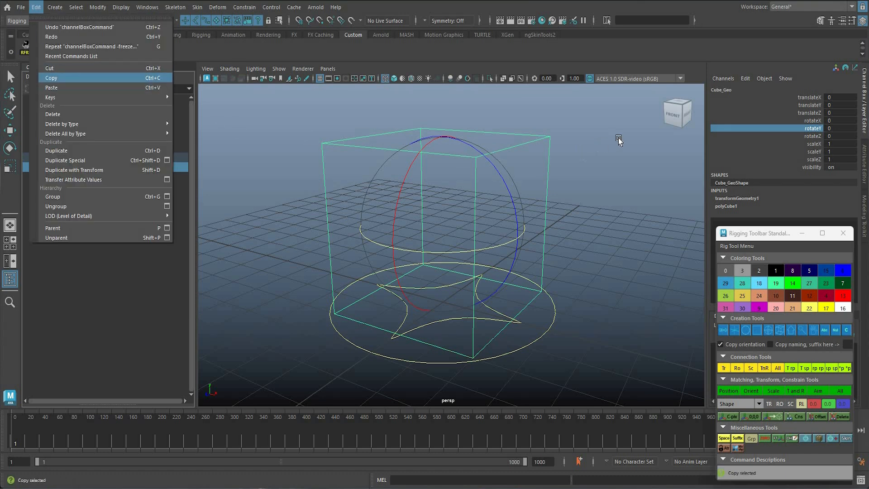
mouse_move(127, 125)
left_click(195, 124)
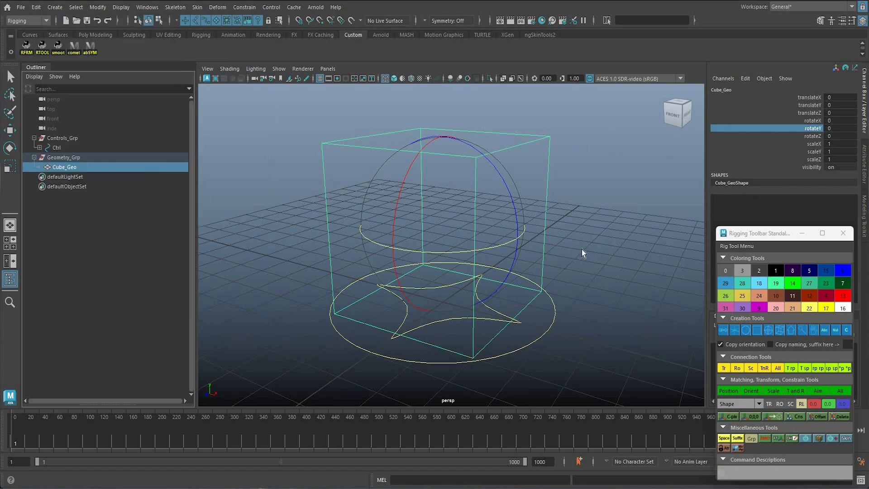
left_click(587, 269)
key("q")
key("5")
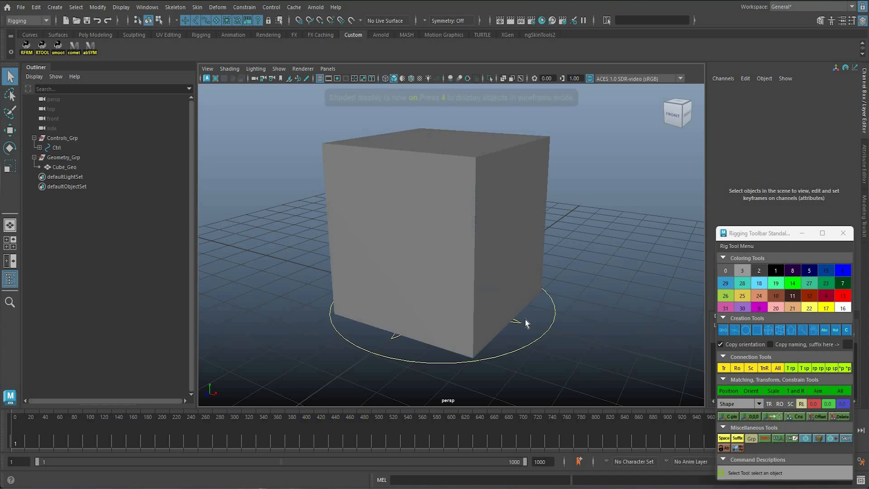
key("4")
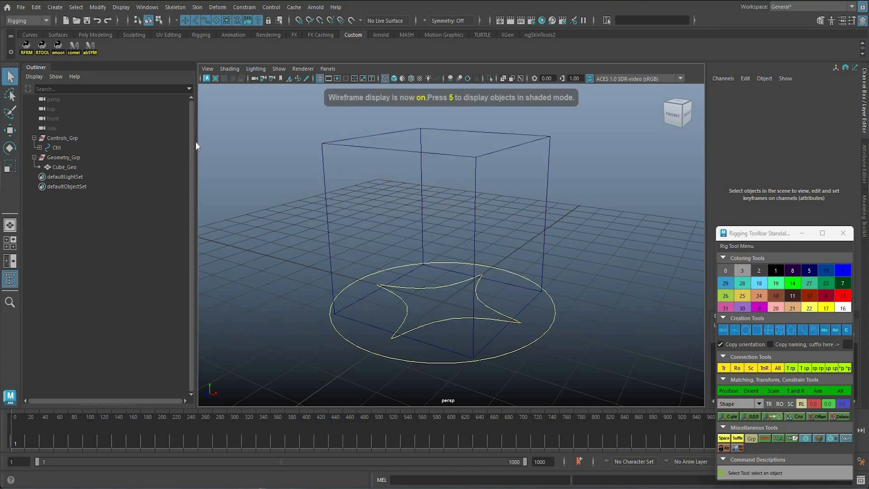
Open the Node Editor for the selected Ctrl and reduce the graph to the Ctrl node alone
left_click_drag(539, 327, 536, 346)
left_click(147, 7)
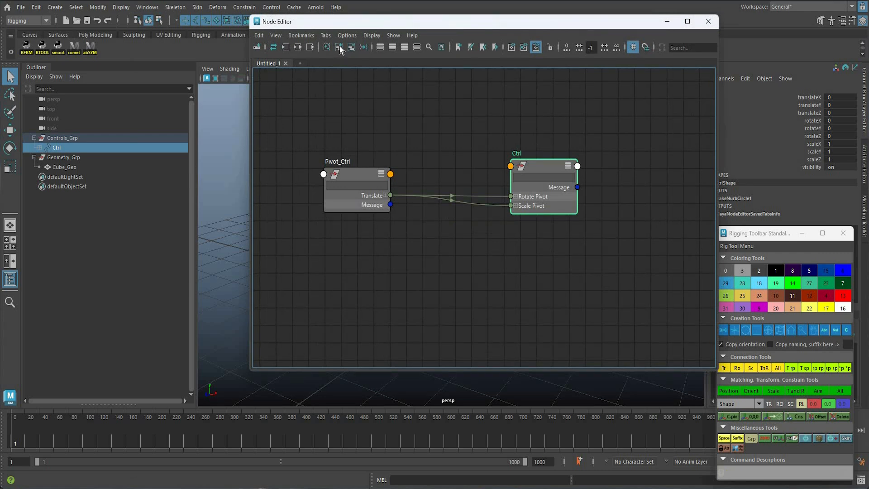
left_click_drag(543, 167, 560, 180)
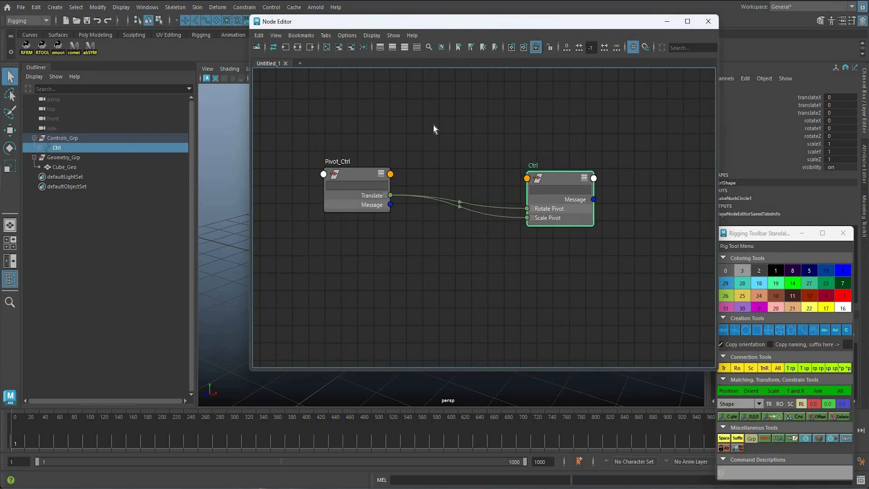
left_click(327, 47)
left_click_drag(465, 214, 345, 193)
left_click(410, 171)
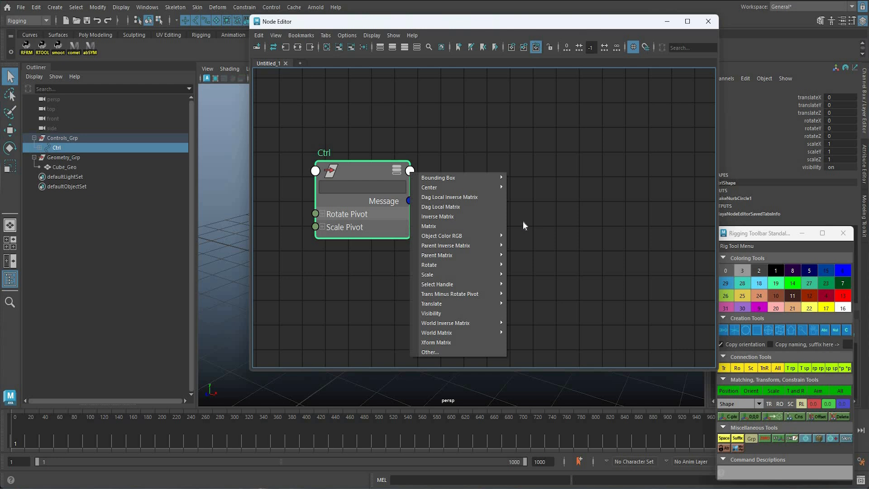
Add Cube_Geo to the node graph beside Ctrl and expand its attributes
left_click(156, 167)
middle_click_drag(630, 173, 631, 173)
left_click_drag(609, 192, 589, 138)
left_click(630, 174)
Connect the Matrix output of Ctrl to the offsetParentMatrix input of Cube_Geo
left_click(414, 172)
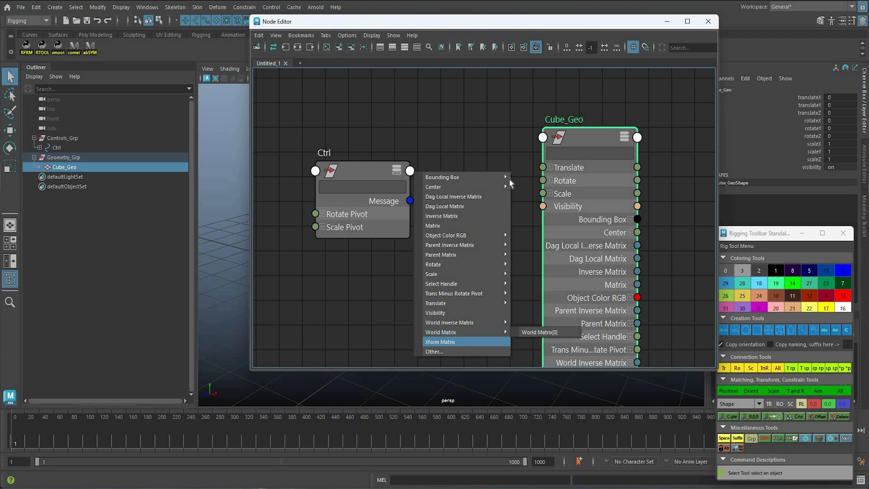
left_click(449, 226)
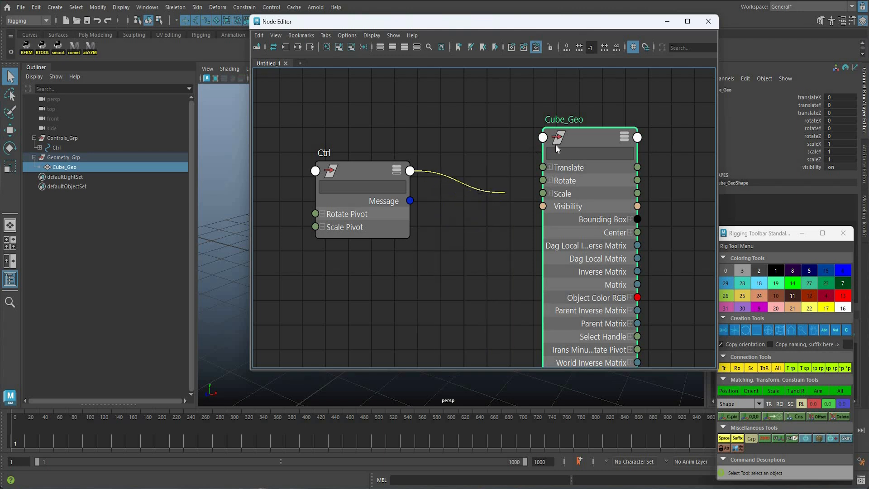
left_click(555, 144)
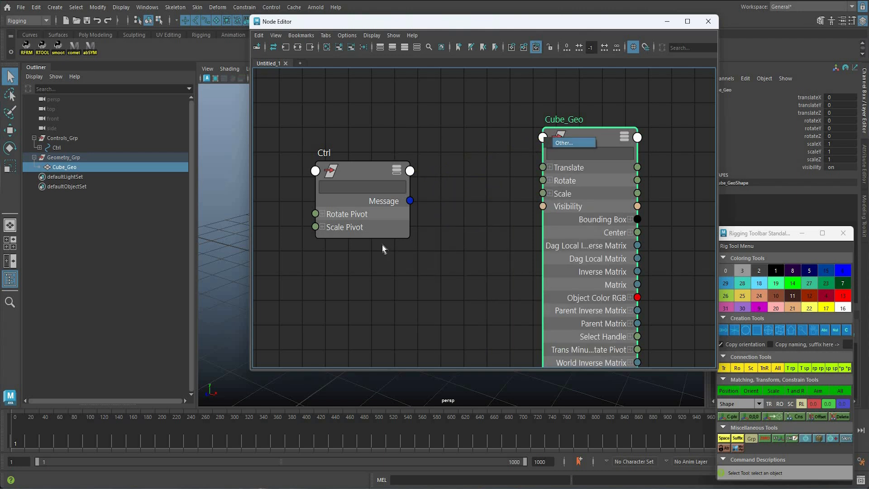
scroll(379, 305, "down", 10)
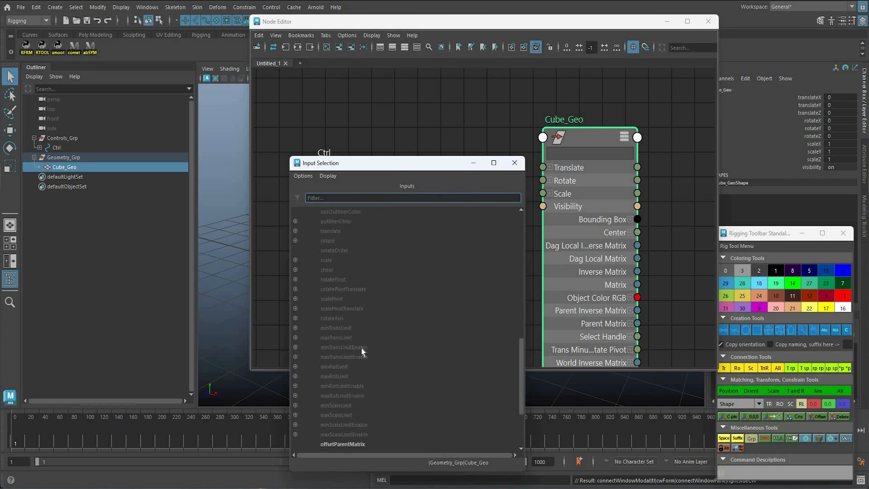
scroll(362, 348, "down", 1)
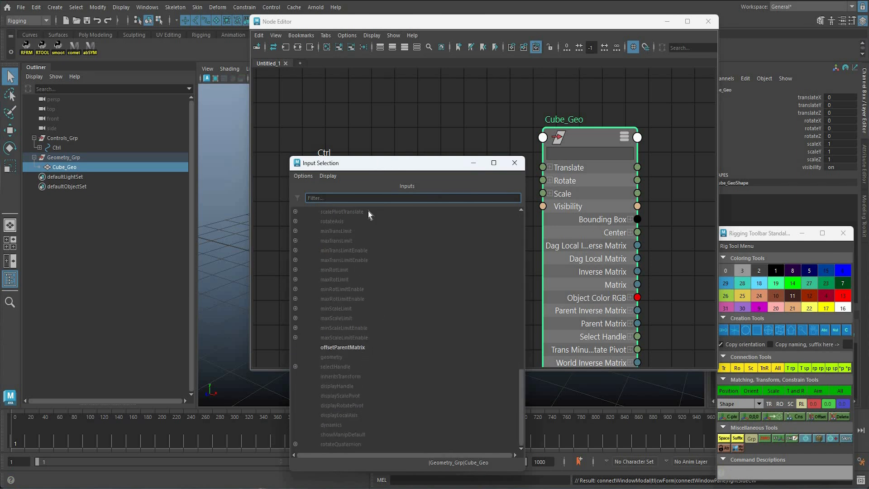
left_click(345, 347)
left_click_drag(379, 172, 446, 337)
scroll(432, 261, "down", 5)
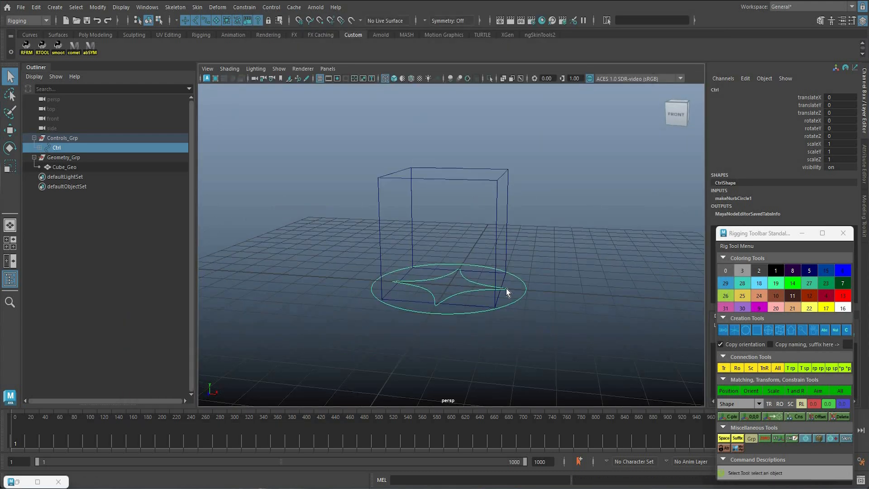
Display the cube shaded and move Pivot_Ctrl about 2 units along positive X
key("5")
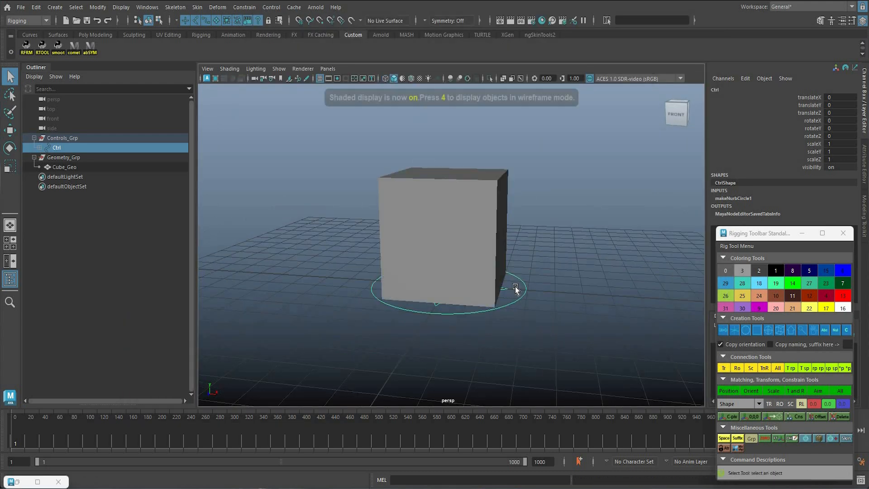
left_click(558, 290)
key("ctrl+z")
key("w")
left_click_drag(529, 291, 498, 305)
key("q")
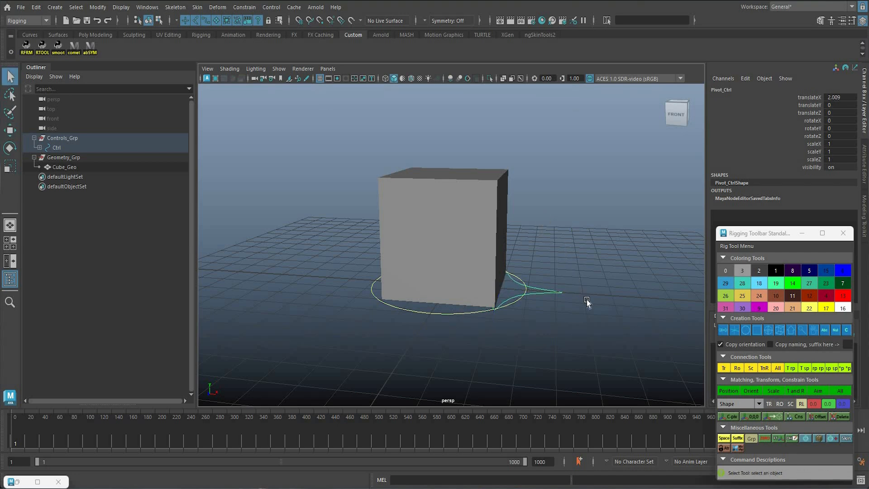
Try rotating and scaling Ctrl about the shifted pivot and undo each trial transformation
left_click(495, 307)
key("e")
left_click_drag(549, 287, 503, 281)
key("ctrl+z")
left_click_drag(478, 275, 449, 285)
key("ctrl+z")
key("r")
key("ctrl+z")
key("q")
Move Pivot_Ctrl across to the opposite side of the cube, to about -2 on X
left_click(442, 284)
key("w")
left_click_drag(535, 290, 445, 284)
middle_click_drag(446, 285, 426, 292)
left_click_drag(416, 298, 450, 327, "alt")
middle_click_drag(461, 306, 459, 262)
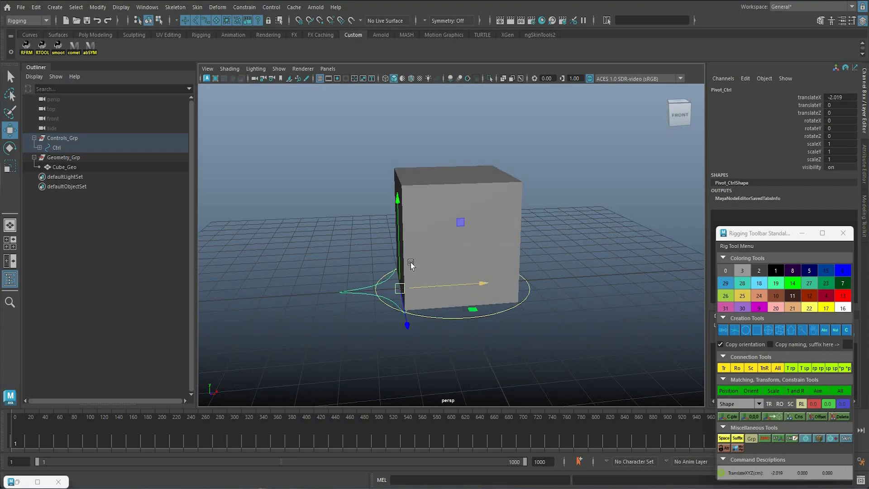
Try rotating Ctrl about the shifted pivot and undo the rotation and all Pivot_Ctrl moves
key("q")
key("Up")
key("e")
middle_click_drag(496, 208, 503, 186)
key("ctrl+z")
key("ctrl+z")
key("ctrl+z")
key("ctrl+z")
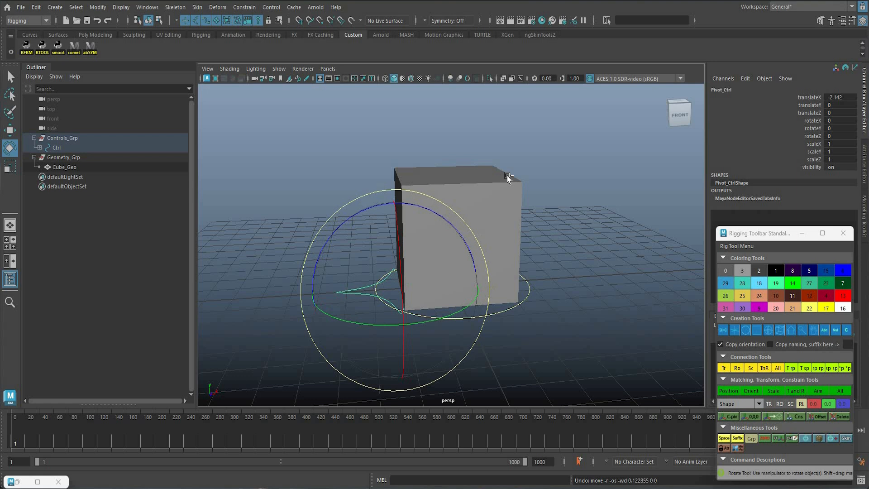
key("ctrl+z")
key("ctrl+z")
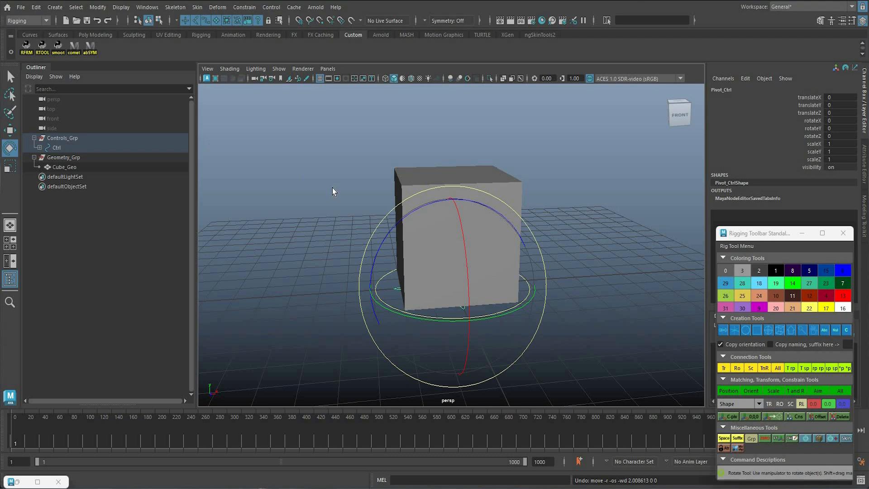
Delete the connection from Ctrl's Matrix to Cube_Geo's Offset Parent Matrix and close the Node Editor
key("Down")
key("Return")
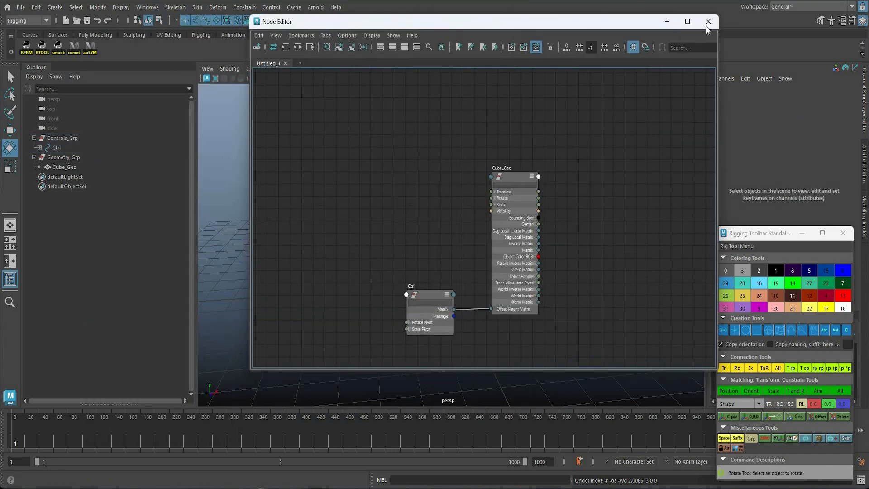
key("Delete")
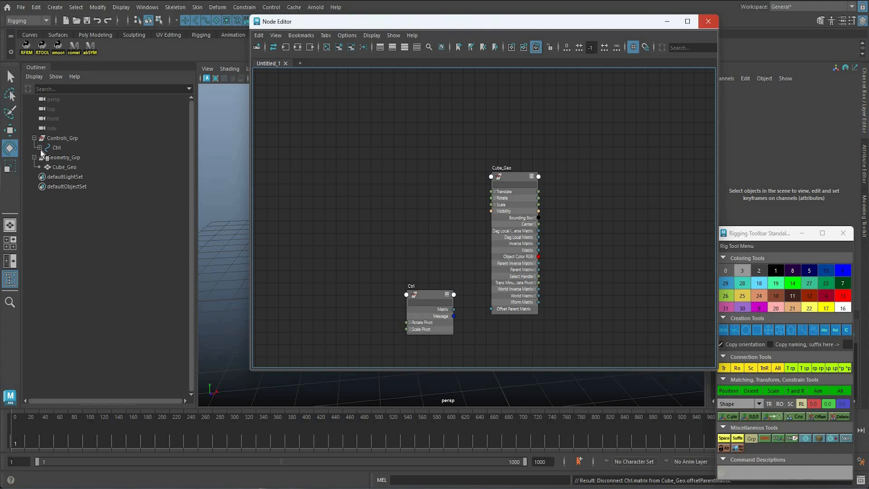
left_click(709, 21)
Unparent Pivot_Ctrl from Ctrl and place it directly under Controls_Grp
key("q")
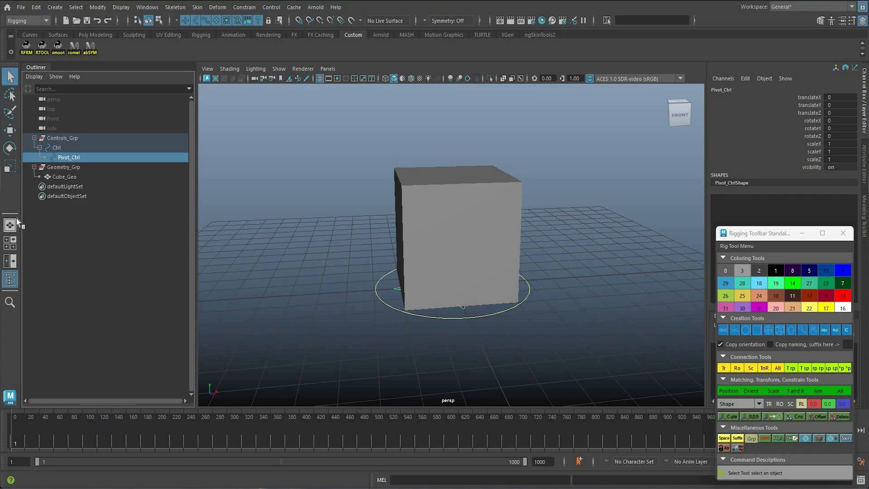
left_click(13, 221)
key("shift+p")
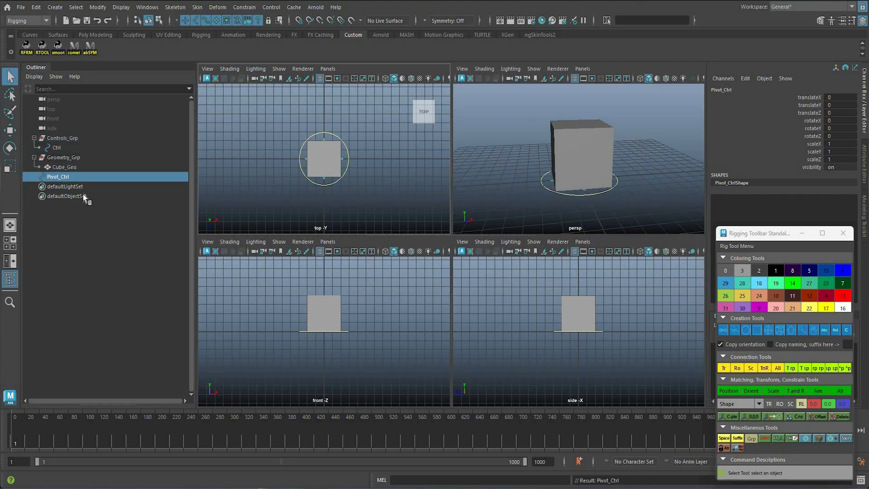
left_click(11, 225)
middle_click_drag(64, 176, 66, 138)
Rename Pivot_Ctrl as Ctrl_Pivot
double_click(65, 158)
type("Ctrl_Pivo")
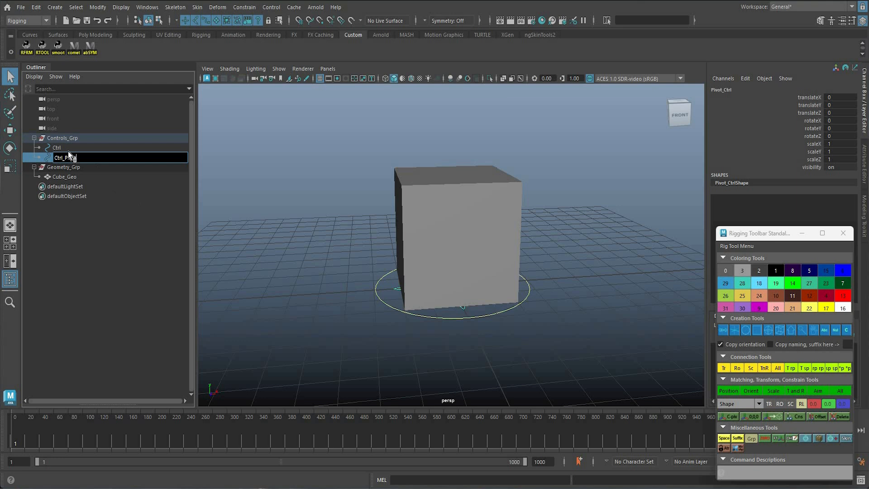
type("t")
key("Return")
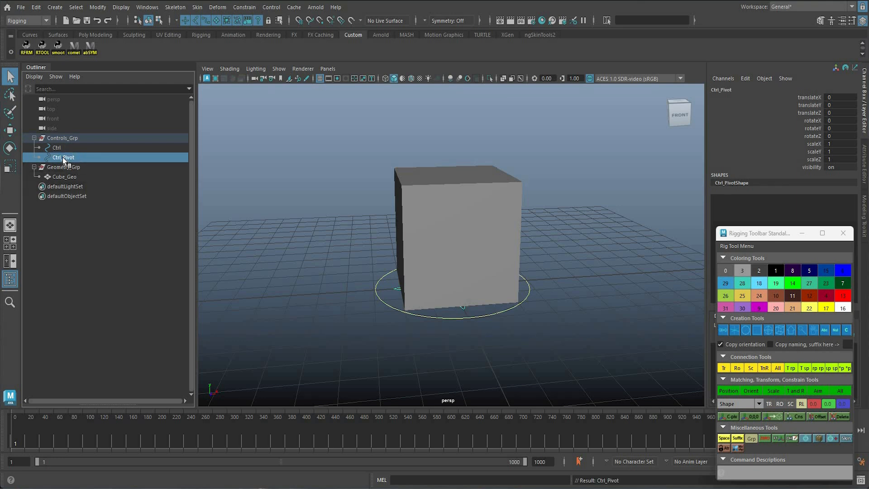
Parent Ctrl under Ctrl_Pivot in the hierarchy
left_click(41, 148)
left_click_drag(82, 163, 77, 163)
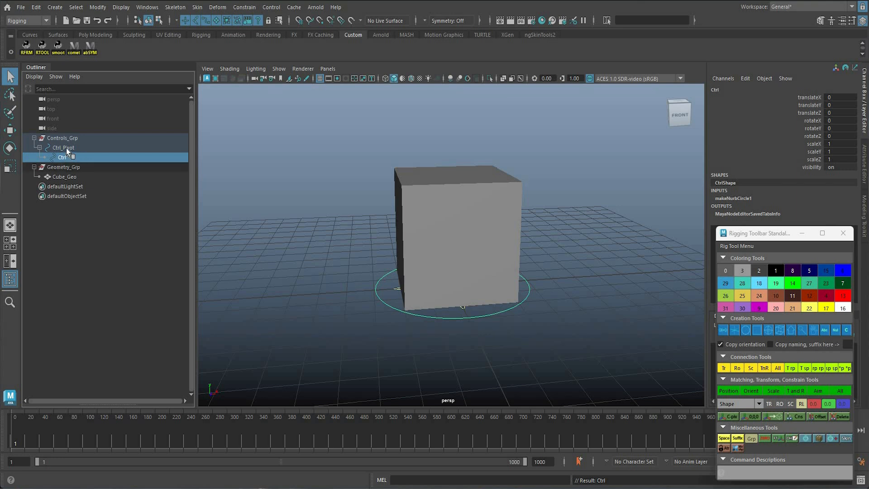
left_click(60, 149)
Group Ctrl under Ctrl_Pivot and name the new group Ctrl_Offset
left_click(46, 159)
key("ctrl+g")
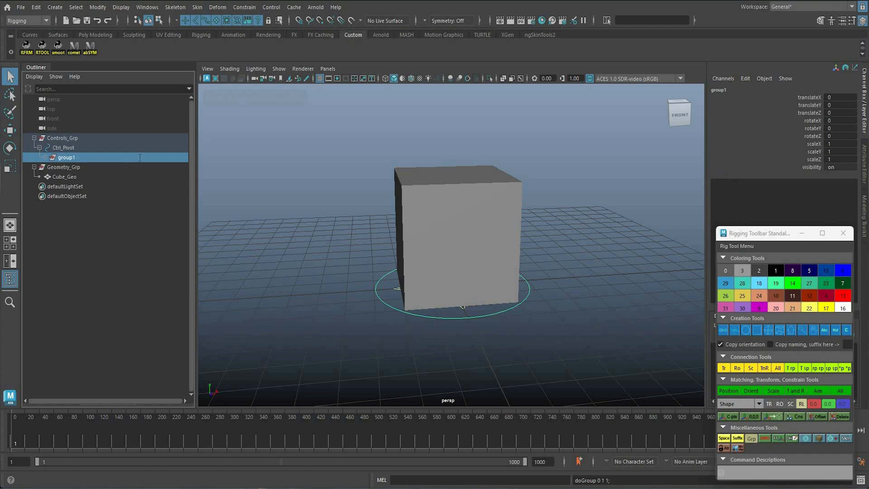
double_click(140, 158)
type("Ctrl_Offsert")
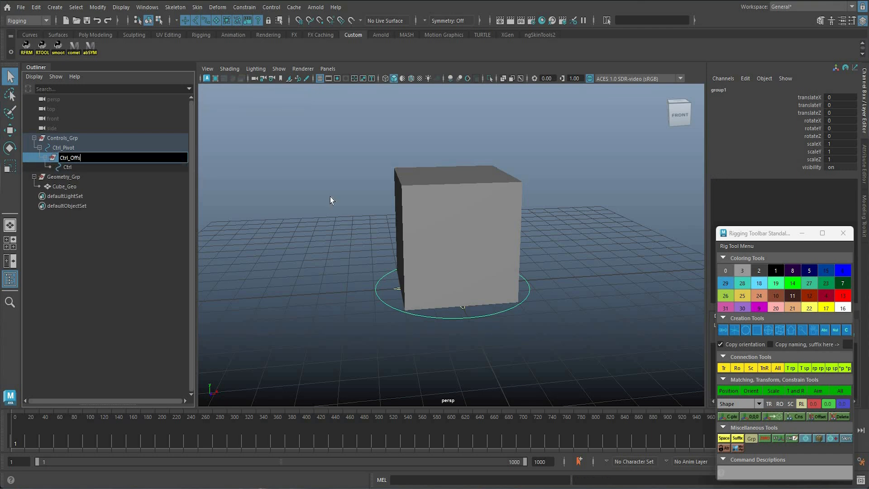
key("Return")
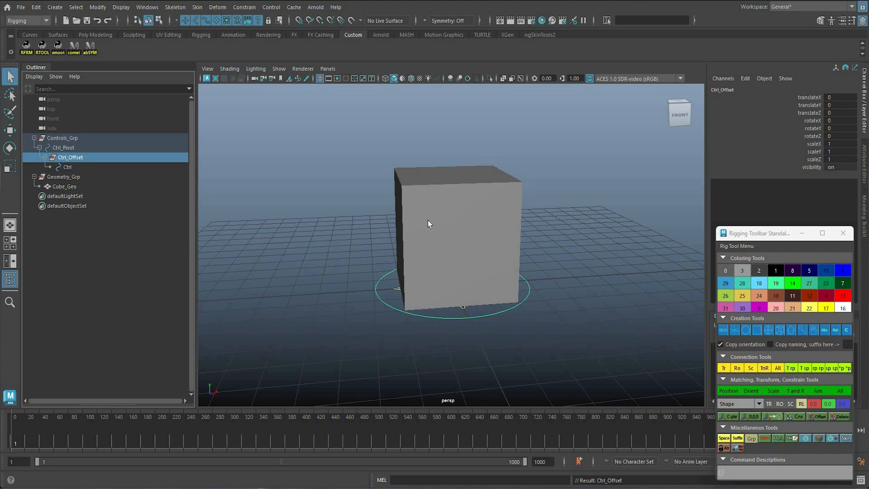
Hide Cube_Geo so that only the two control curves are shown
left_click(443, 223)
key("ctrl+h")
mouse_move(466, 267)
left_mouse_down("alt")
mouse_move(493, 265)
mouse_move(487, 227)
mouse_move(506, 228)
mouse_move(478, 267)
left_mouse_up("alt")
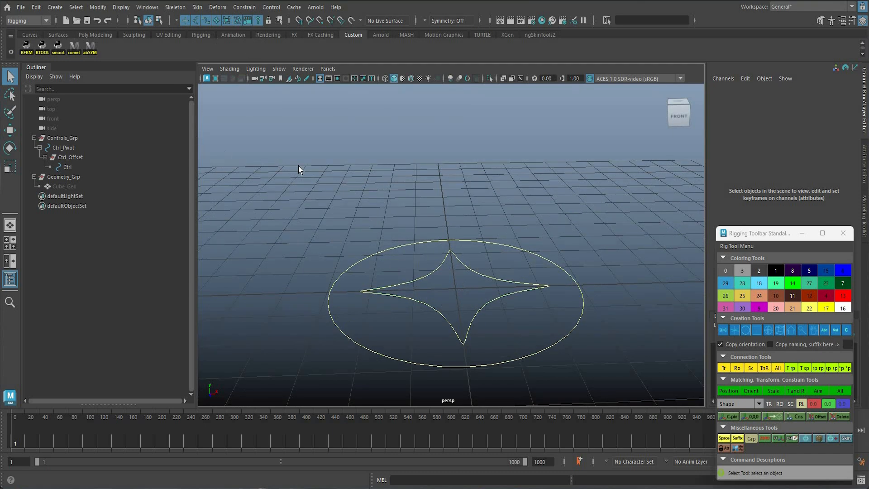
Open the Node Editor for Ctrl_Pivot and add Ctrl_Offset to the graph beside it
left_click(478, 273)
left_click(148, 8)
left_click(175, 135)
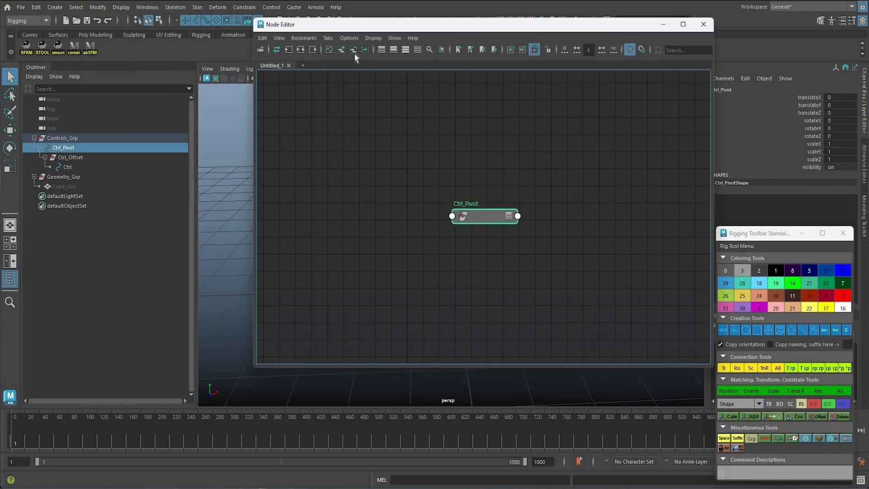
left_click(354, 49)
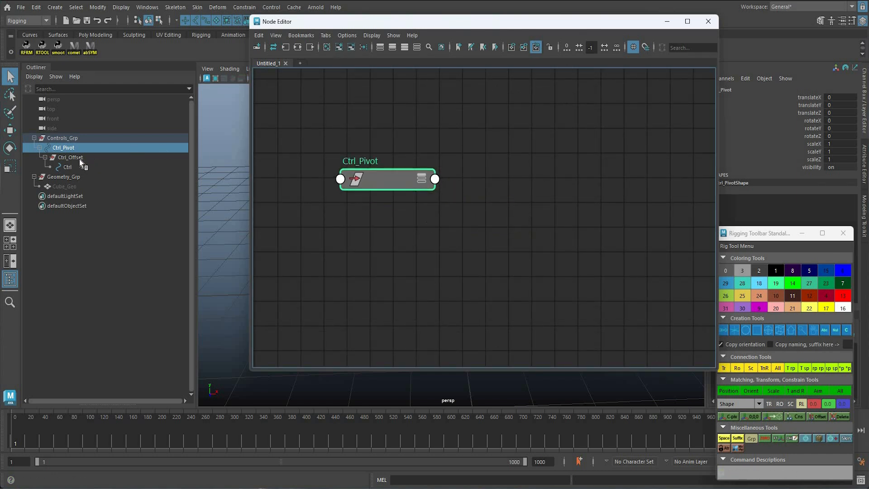
left_click(70, 158)
middle_click_drag(70, 157, 411, 195)
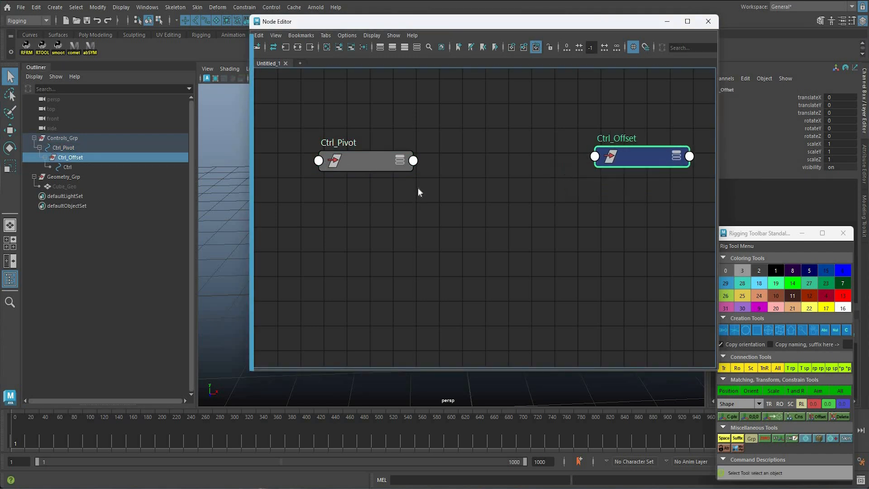
Create a multiplyDivide node between Ctrl_Pivot and Ctrl_Offset in the node graph
left_click(418, 188)
key("Tab")
type("multiplyD")
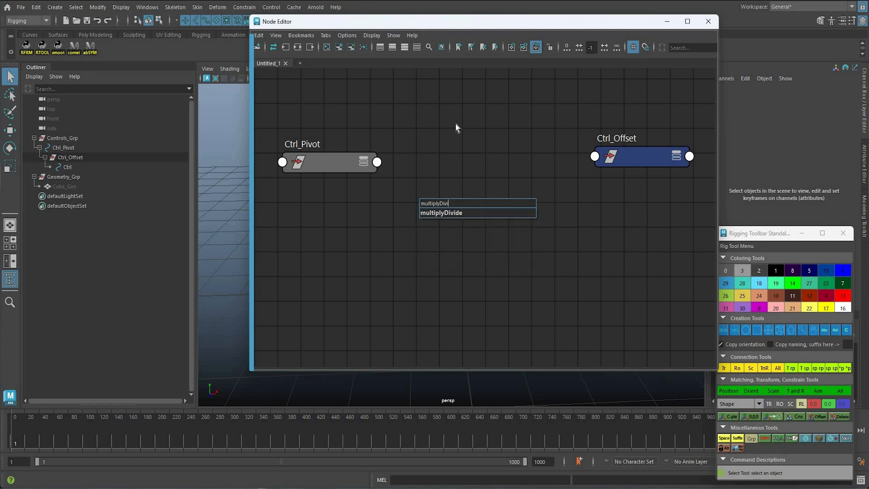
type("ivi")
key("Return")
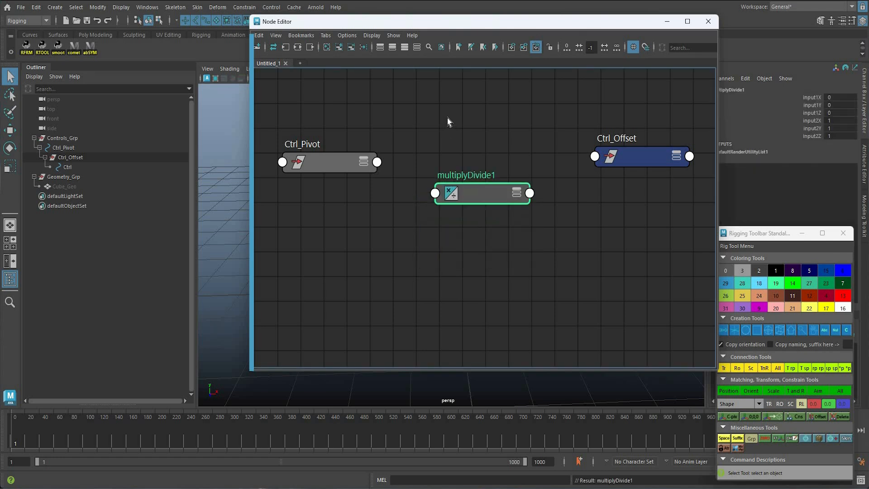
left_click(459, 115)
key("Tab")
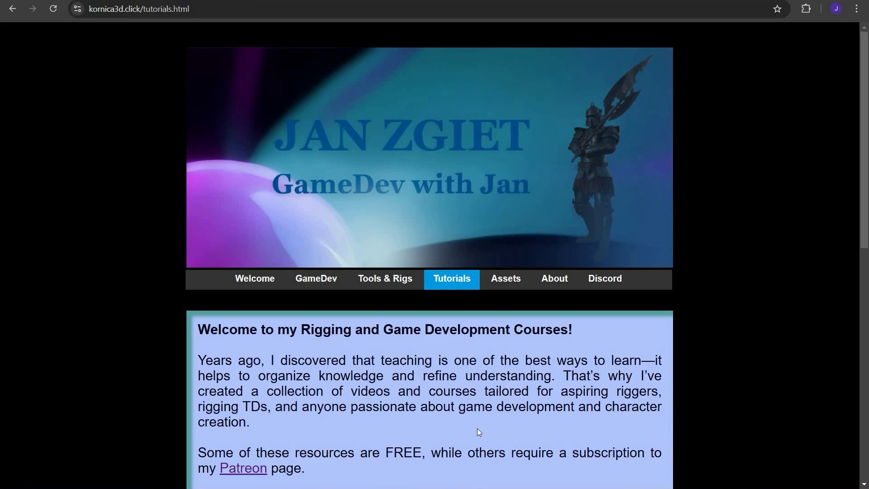
scroll(598, 351, "down", 10)
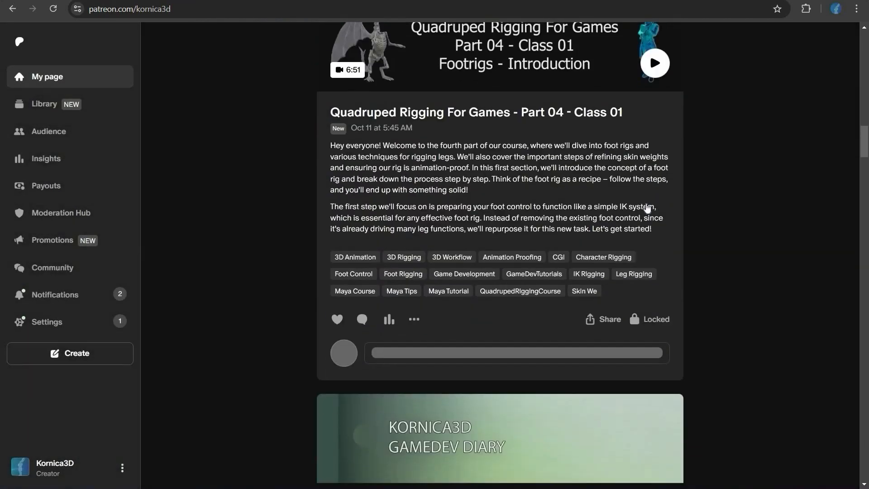
scroll(648, 208, "down", 5)
scroll(648, 208, "down", 14)
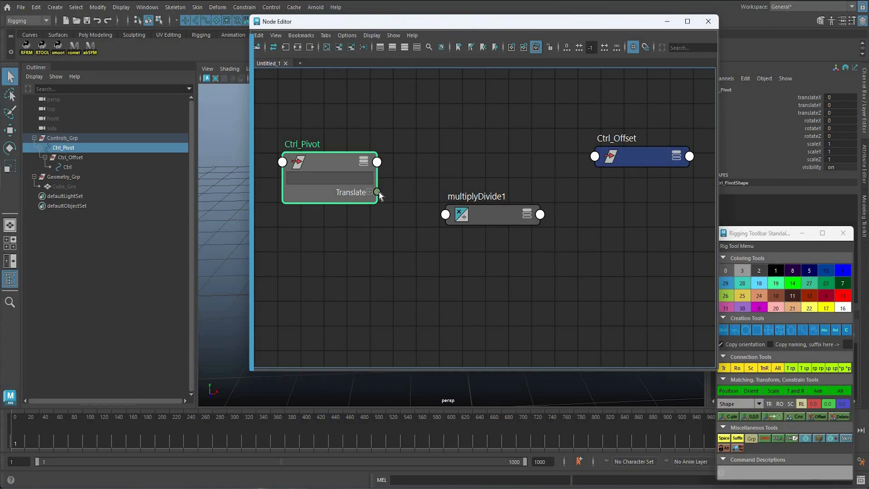
Connect the Translate output of Ctrl_Pivot to input1 of multiplyDivide1
left_click_drag(447, 214, 498, 199)
left_click(454, 216)
left_click(473, 221)
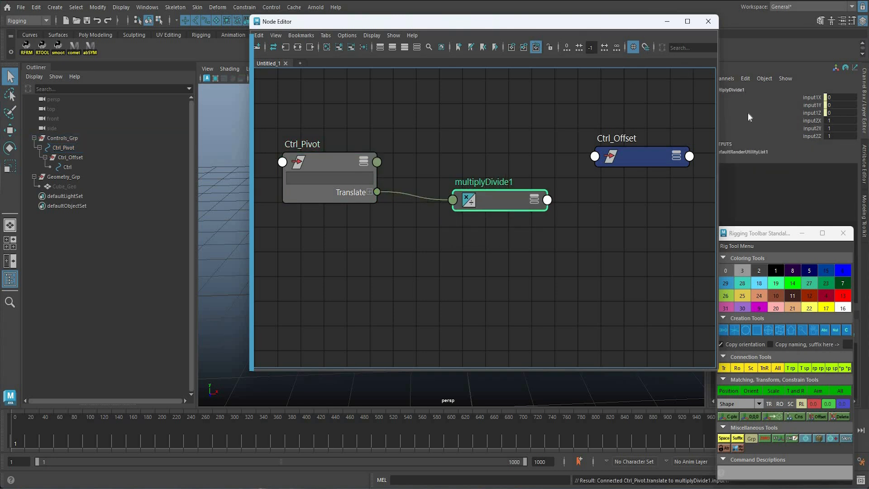
Set input2X, input2Y and input2Z of multiplyDivide1 to -1
left_click_drag(498, 22, 468, 32)
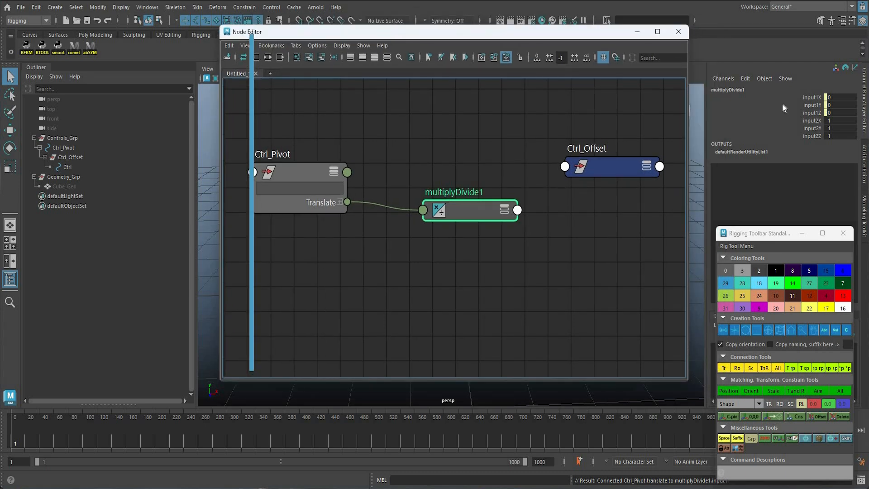
key("ctrl+a")
key("ctrl+a")
key("ctrl+a")
key("ctrl+a")
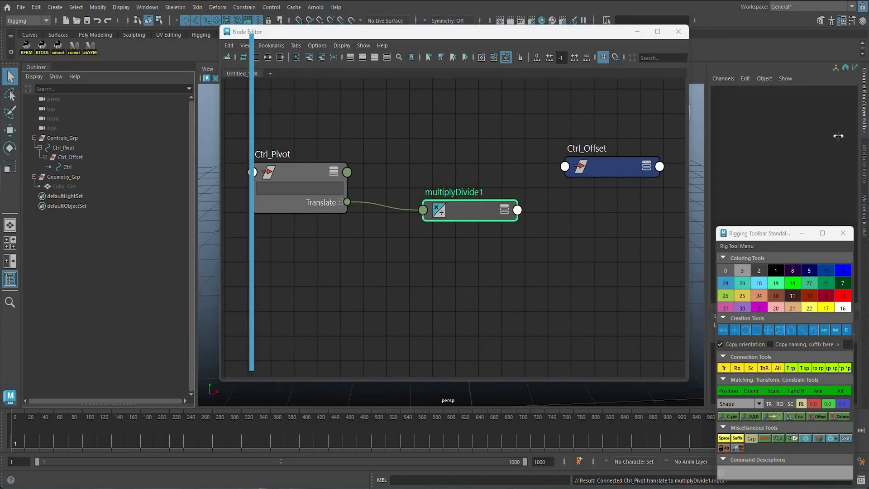
left_click(842, 121)
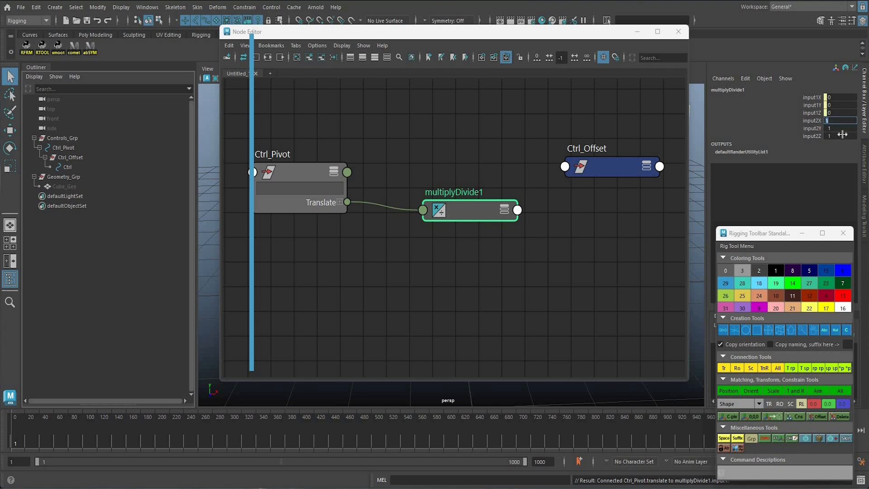
left_click(843, 135, "shift")
key("Return")
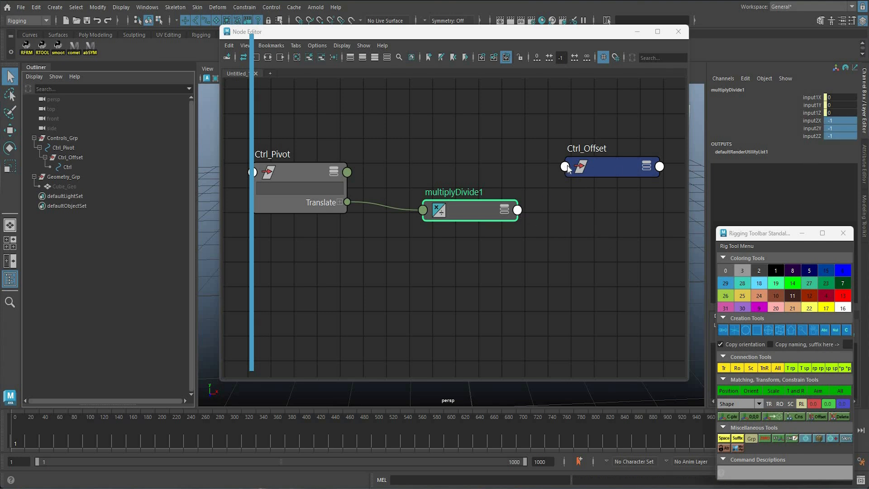
Connect the output of multiplyDivide1 to the Translate input of Ctrl_Offset
left_click(517, 210)
mouse_move(553, 236)
left_click(607, 237)
left_click(598, 193)
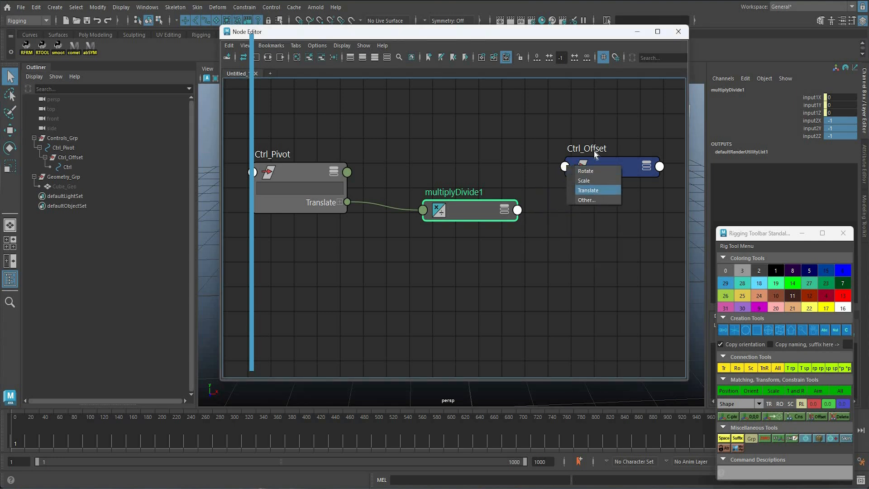
left_click(596, 189)
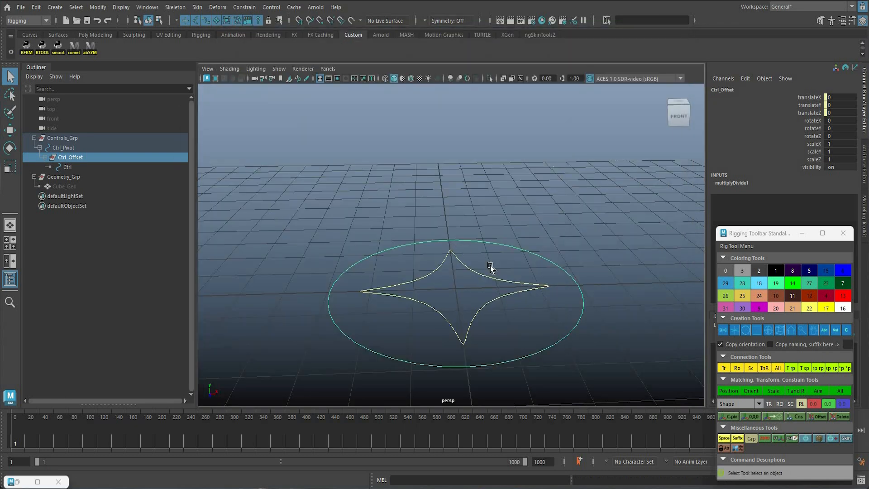
Try moving Ctrl_Pivot along X to test the counter-translation of Ctrl, and undo the moves
left_click(489, 264)
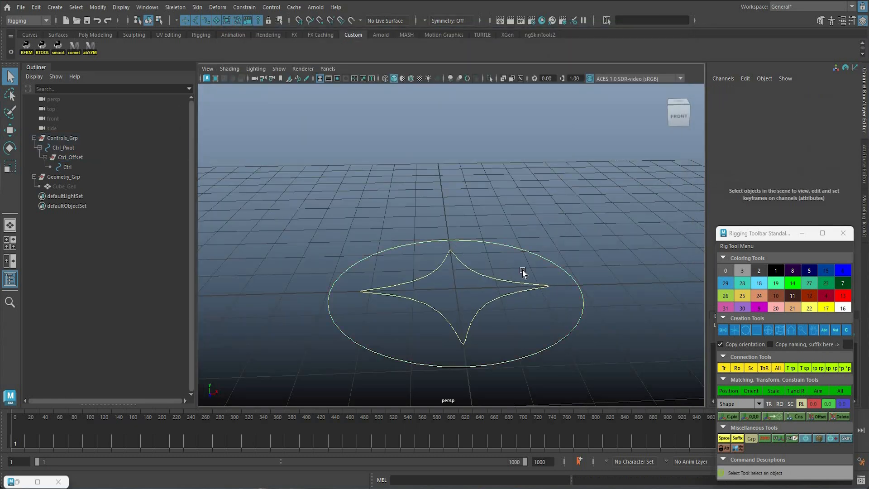
left_click(536, 285)
key("w")
scroll(444, 273, "down", 4)
middle_click_drag(436, 264, 397, 197, "shift")
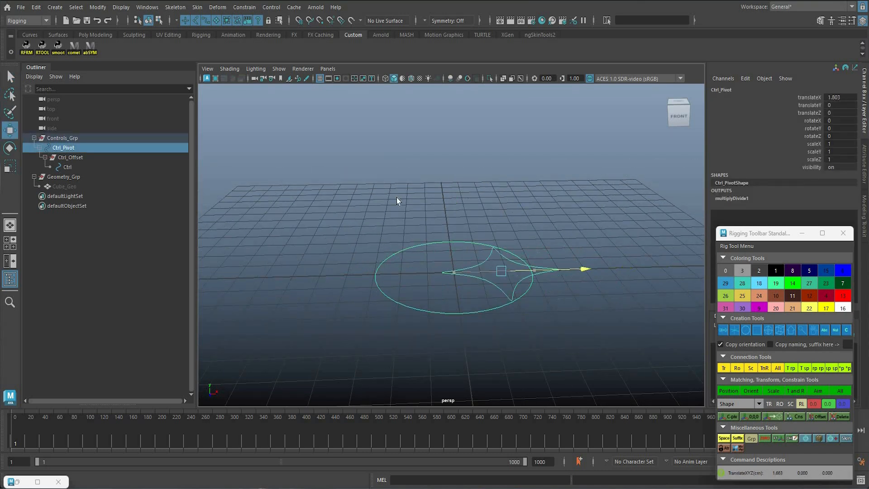
key("ctrl+z")
key("ctrl+z")
key("ctrl+z")
key("ctrl+z")
key("ctrl+z")
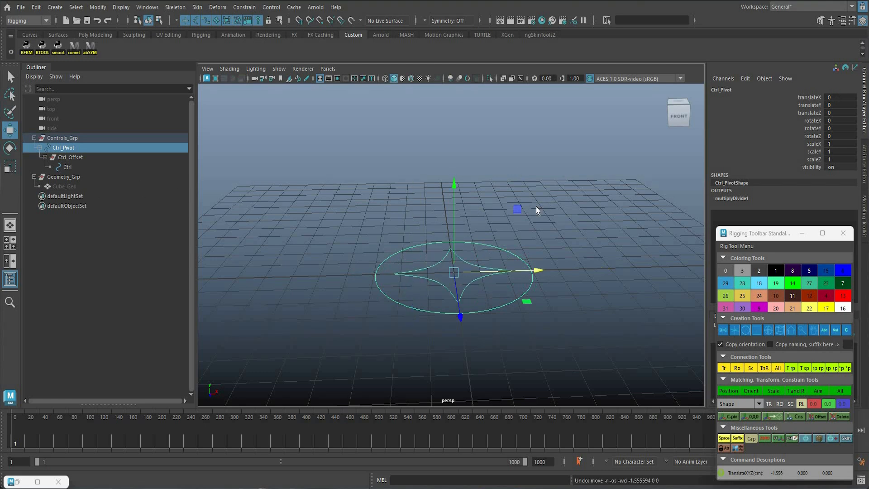
Show the hidden Cube_Geo again and clear the selection
key("q")
key("ctrl+z")
key("ctrl+z")
key("ctrl+z")
key("ctrl+z")
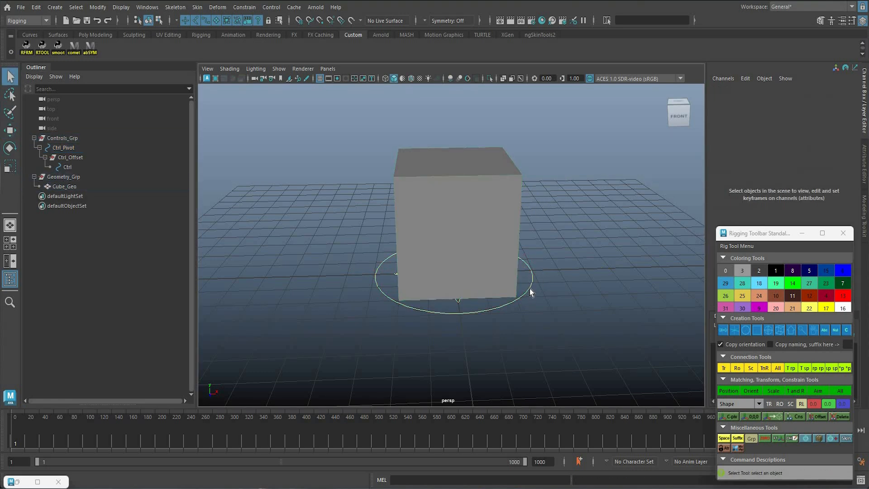
Select all vertices of Cube_Geo and scale them down uniformly
left_click_drag(528, 248, 498, 196, "alt")
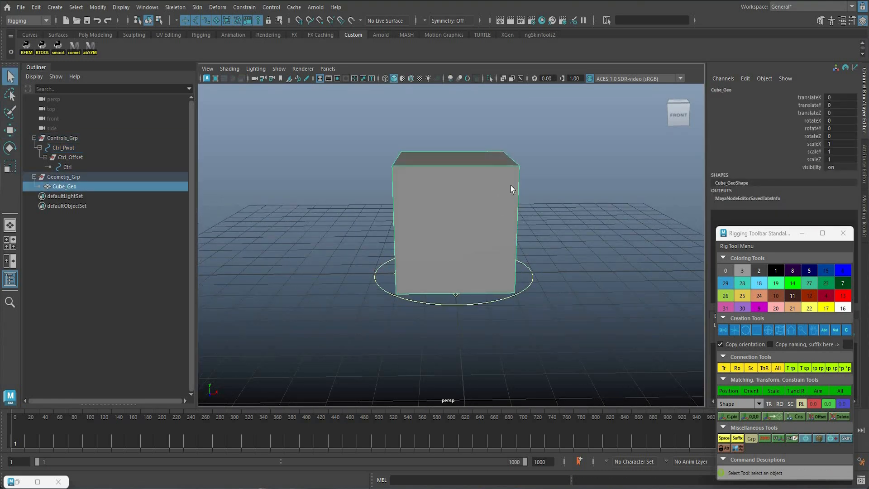
left_click_drag(557, 160, 367, 295, "alt")
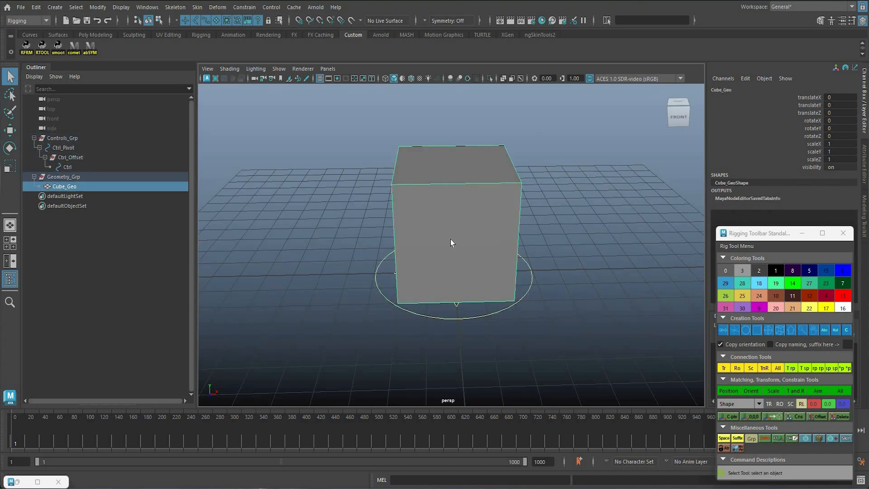
key("F8")
left_click_drag(606, 128, 346, 333)
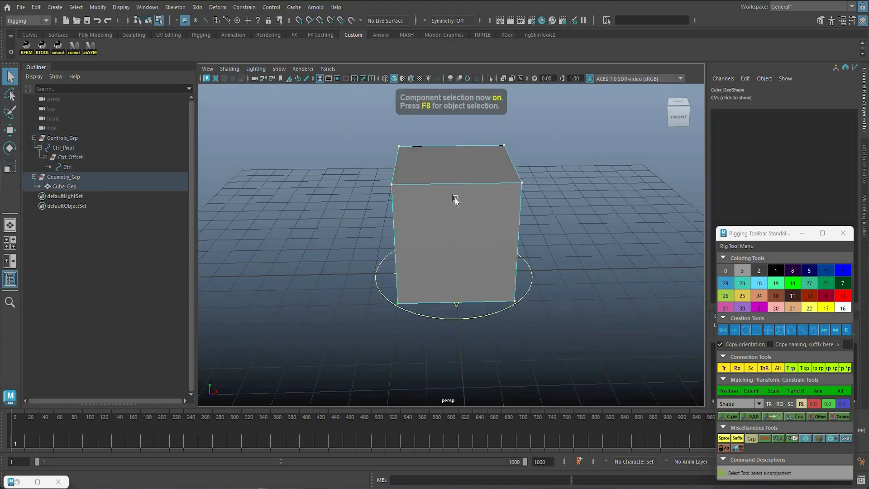
key("r")
middle_click_drag(519, 204, 489, 205)
Lower the selected Cube_Geo vertices so the cube's base sits at the grid plane, and return to object selection
key("w")
left_click_drag(520, 220, 529, 193, "alt")
middle_click_drag(519, 248, 517, 268, "shift")
key("q")
right_click_drag(495, 205, 540, 190)
left_click(544, 188)
left_click_drag(543, 187, 545, 209, "alt")
Parent-constrain Cube_Geo to Ctrl
left_click(63, 148)
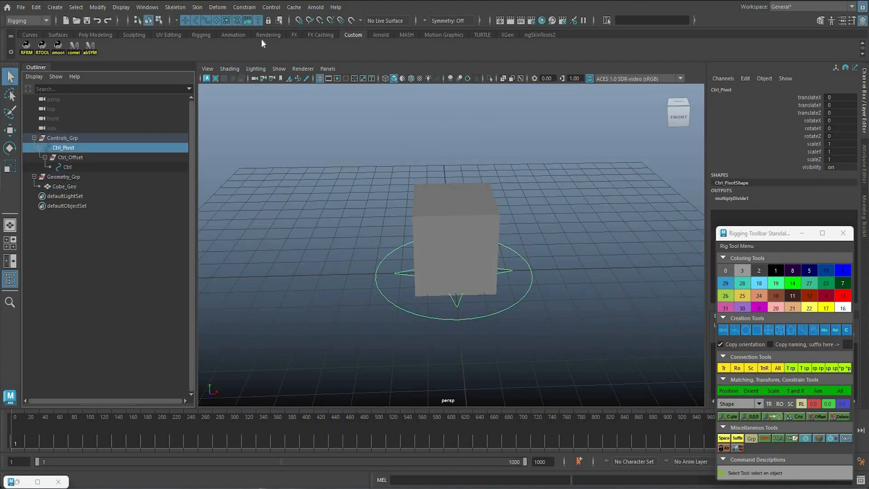
left_click(532, 274)
left_click(471, 272, "shift")
left_click(244, 7)
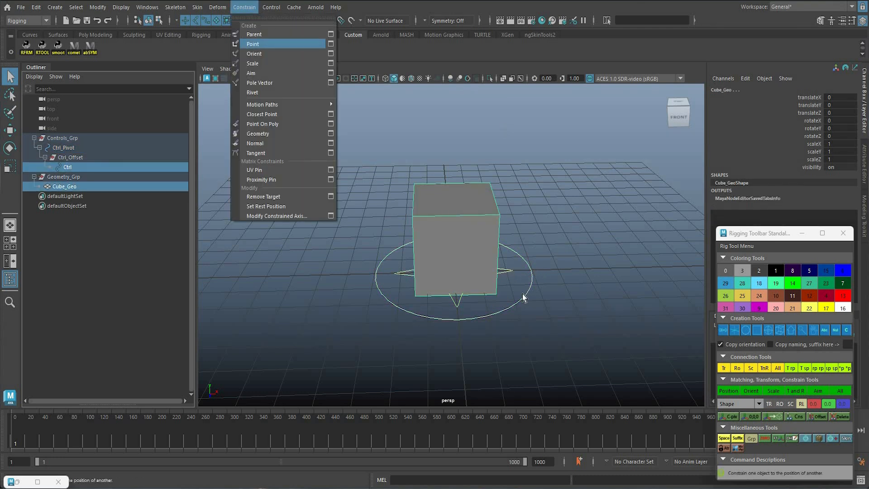
left_click(253, 34)
left_click(501, 301)
Try moving Ctrl freely to test the cube's constraint, and undo the move
left_click(508, 272)
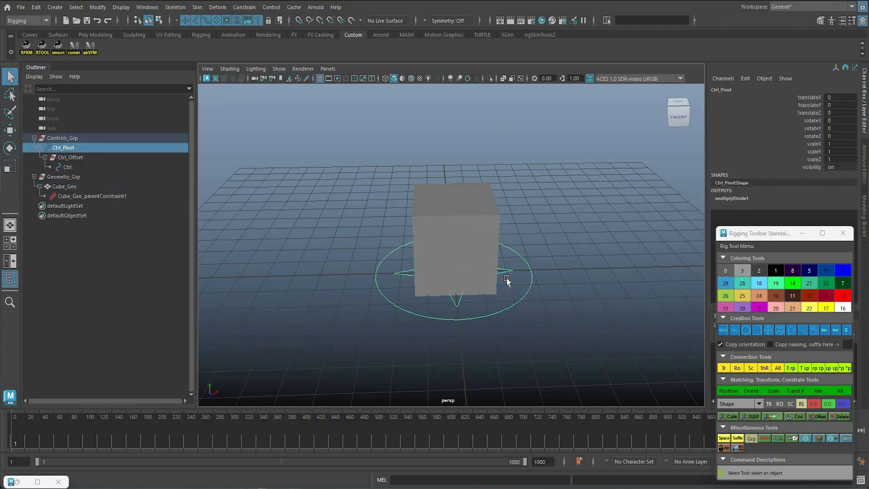
left_click(502, 312)
key("w")
middle_click_drag(496, 313, 517, 270)
key("ctrl+z")
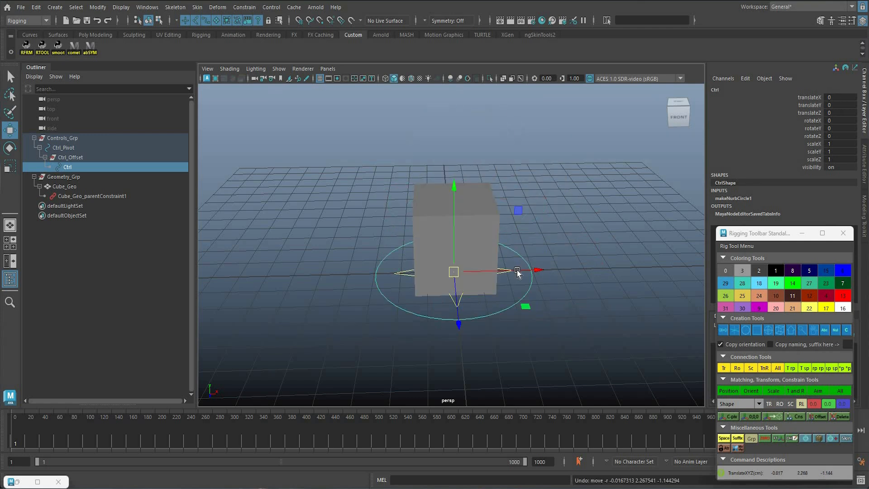
Move Ctrl_Pivot about 2.6 units along X to test how the constrained cube behaves
key("q")
left_click(519, 270)
key("w")
left_click_drag(520, 271, 540, 277)
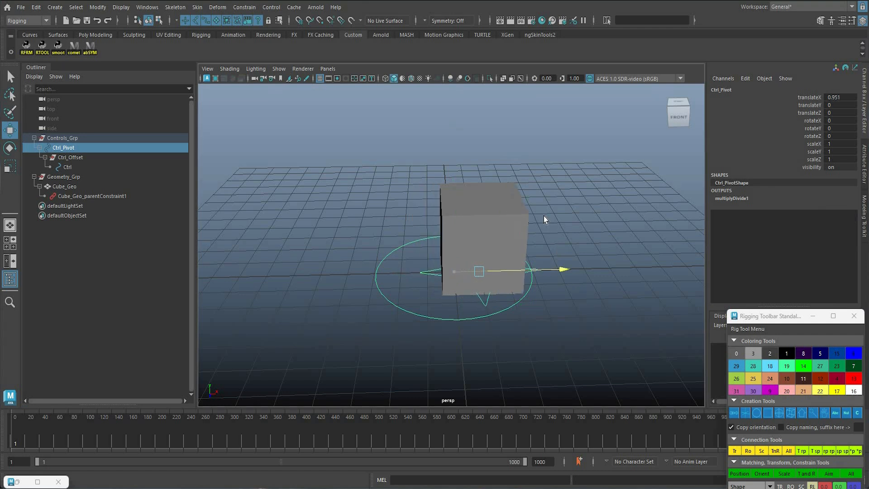
middle_click_drag(544, 216, 580, 216)
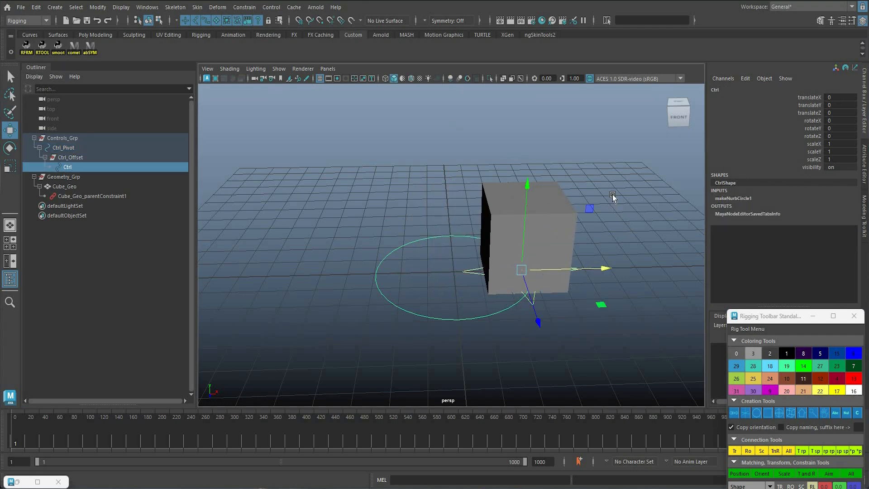
left_click(625, 197)
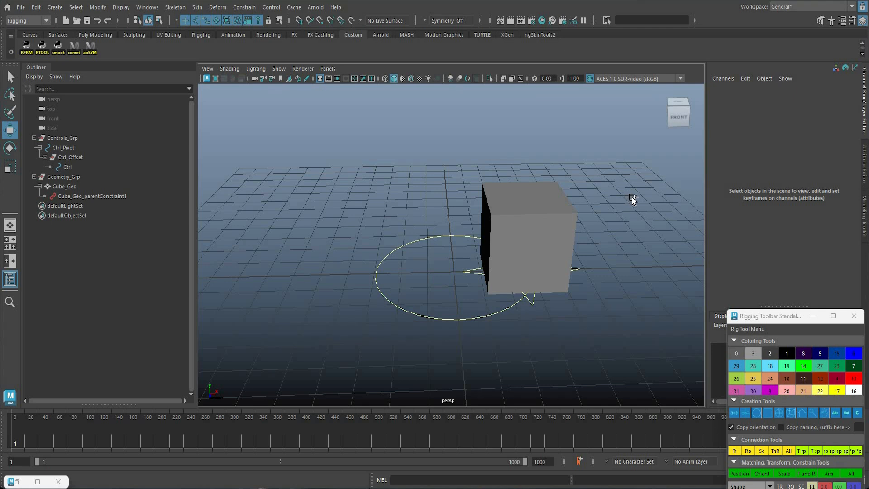
Undo the test moves of Ctrl_Pivot and clear the selection
key("ctrl+z")
key("ctrl+z")
key("ctrl+z")
key("ctrl+z")
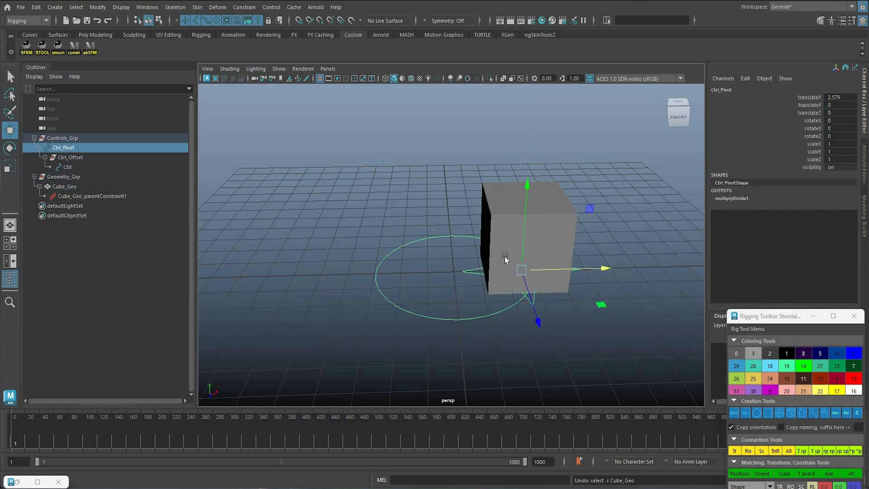
middle_click_drag(78, 165, 186, 182)
key("ctrl+z")
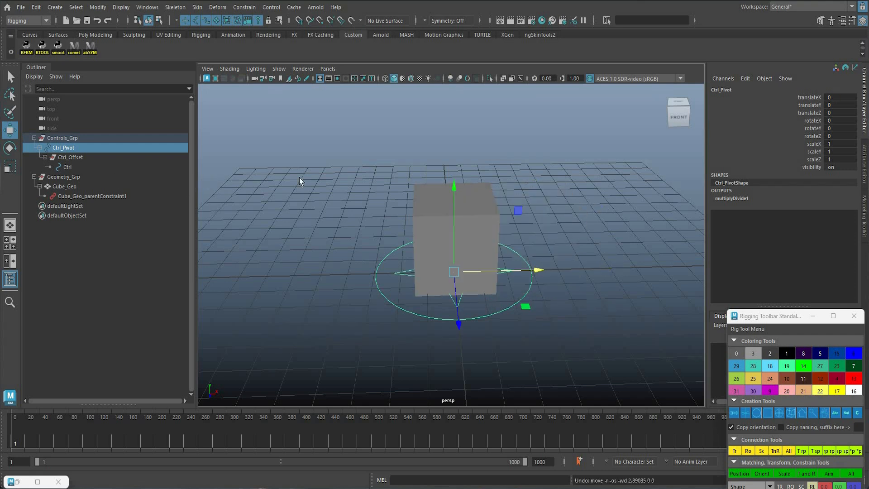
key("q")
left_click(414, 160)
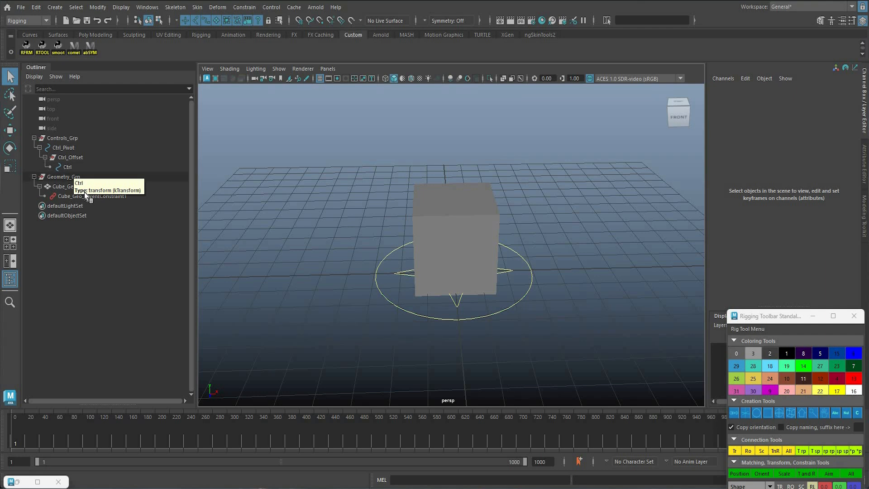
Delete the parent constraint on Cube_Geo and parent a new locator under Ctrl
left_click(94, 195)
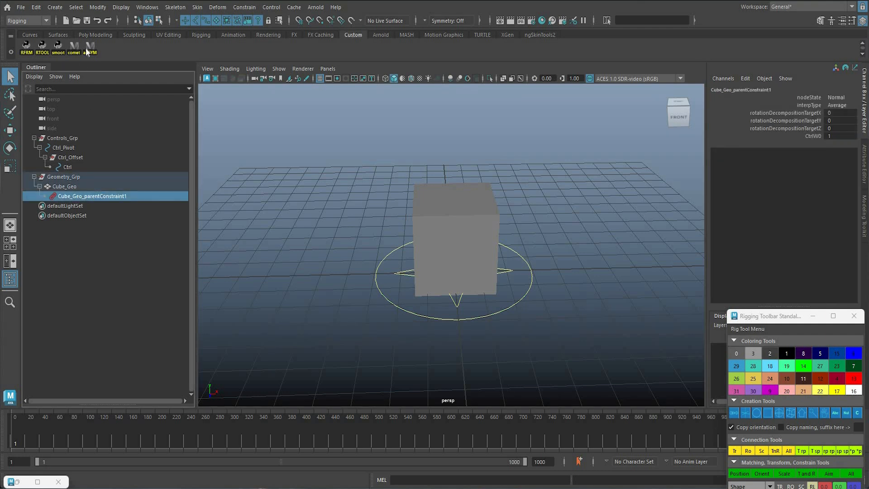
key("Delete")
left_click(55, 7)
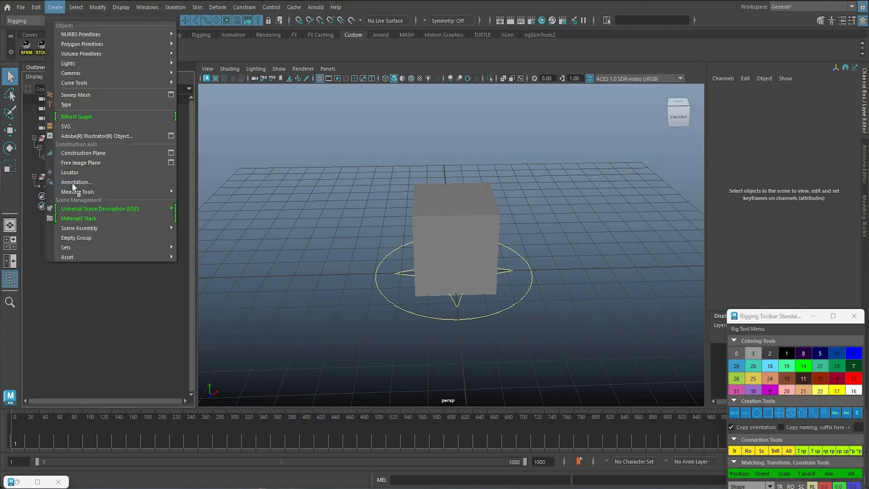
left_click(83, 173)
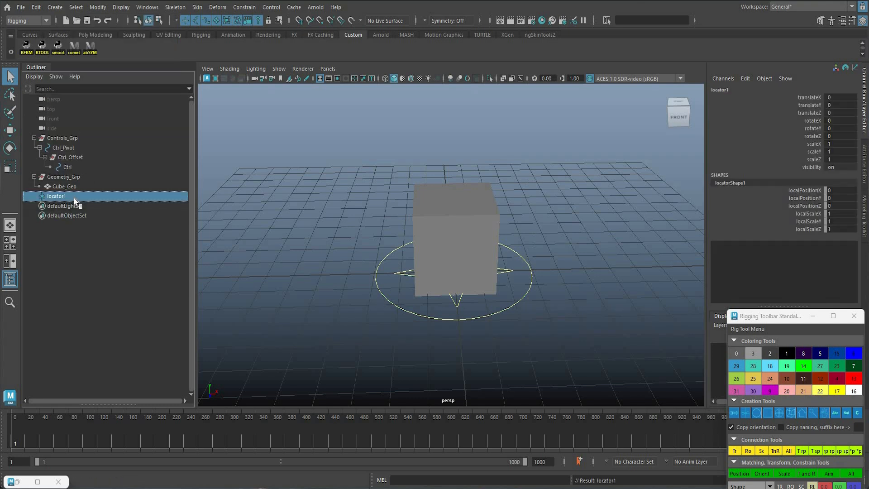
middle_click_drag(75, 197, 68, 167)
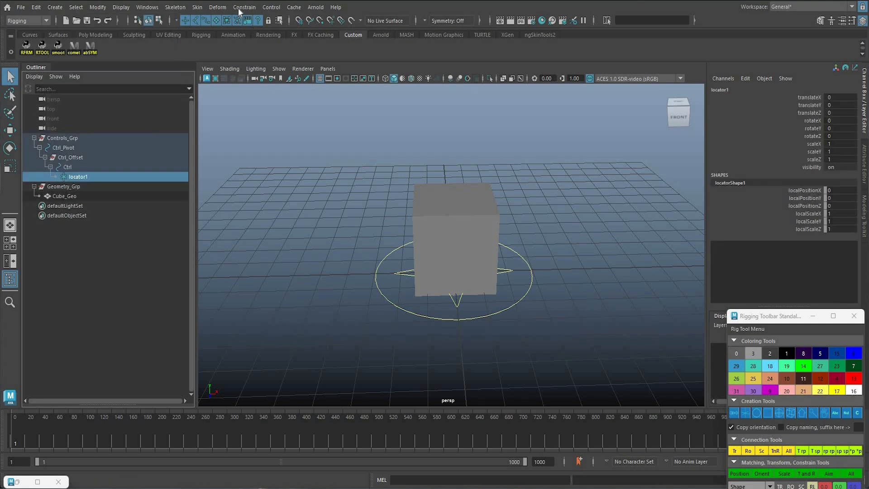
Apply a parent constraint and a scale constraint from locator1 to Cube_Geo
left_click(64, 196, "ctrl")
left_click(245, 8)
left_click(254, 34)
left_click(244, 7)
left_click(252, 63)
Move Ctrl_Pivot to about 1.6 in X and 2.8 in Y, test a rotation around that pivot, and undo the rotation
left_click(540, 271)
left_click(539, 271)
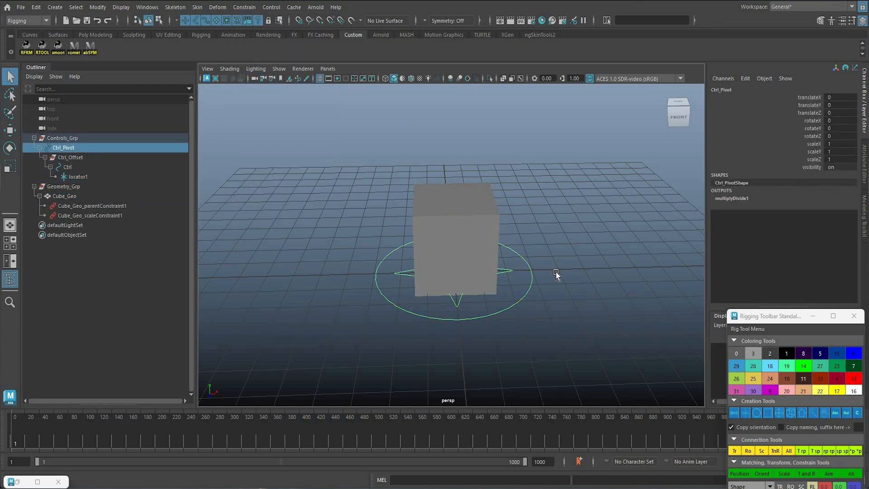
key("w")
left_click_drag(537, 269, 576, 269)
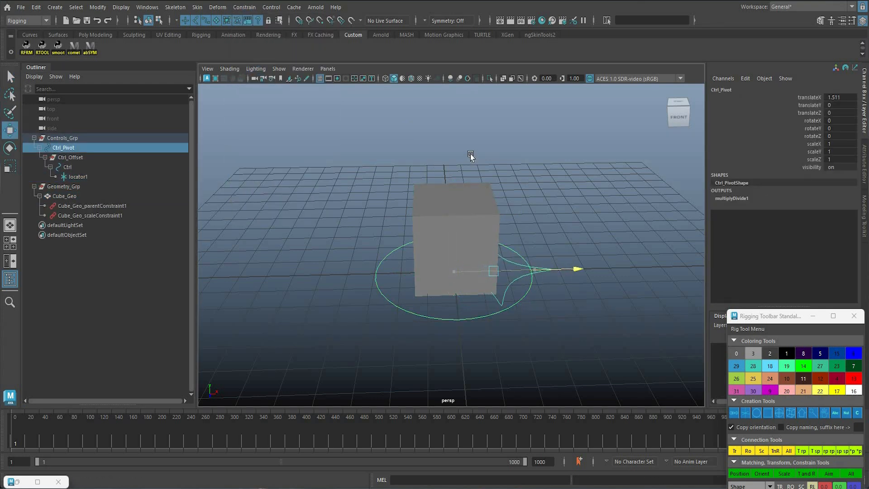
left_click_drag(560, 141, 528, 129, "alt")
left_click_drag(499, 187, 499, 101)
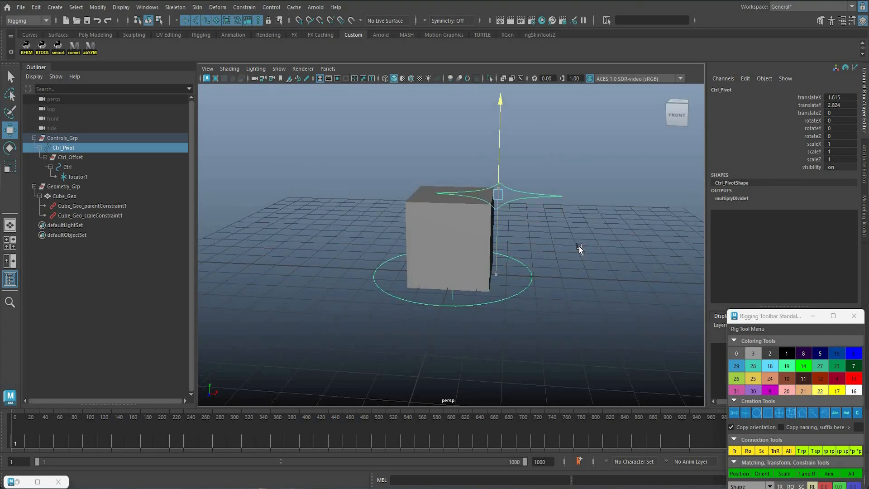
key("e")
left_click_drag(543, 219, 455, 202)
key("ctrl+z")
Move Ctrl_Pivot along X to about -1.4, test a rotation there, and undo the rotation
key("w")
left_click_drag(581, 197, 502, 195)
key("e")
mouse_move(480, 244)
left_mouse_down()
mouse_move(464, 262)
mouse_move(494, 222)
left_mouse_up()
key("ctrl+z")
Lower Ctrl_Pivot to about -0.2 in Y, test its rotation, and undo the rotation
key("w")
left_click_drag(414, 151, 415, 238)
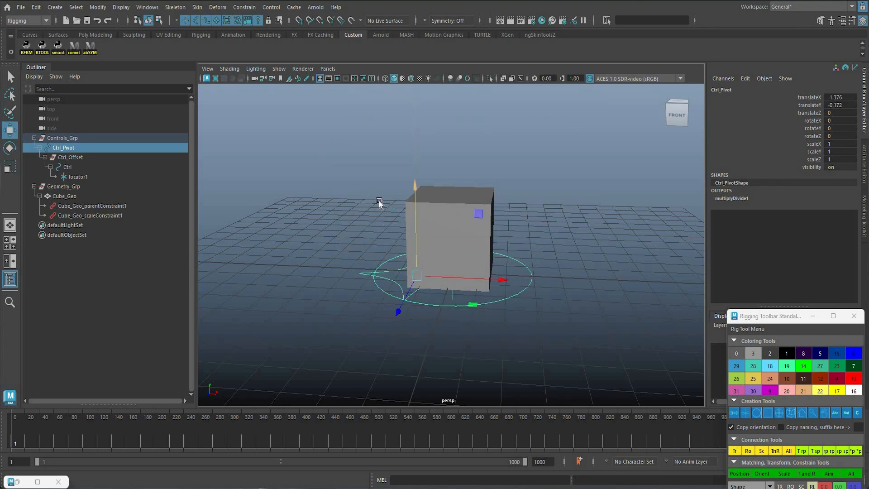
left_click_drag(381, 203, 373, 227, "alt")
key("e")
left_click_drag(521, 272, 500, 248)
key("ctrl+z")
Try moving Ctrl freely away from the pivot with the cube constrained, and undo the move
key("q")
key("Down")
key("Down")
key("w")
left_click_drag(418, 276, 518, 222)
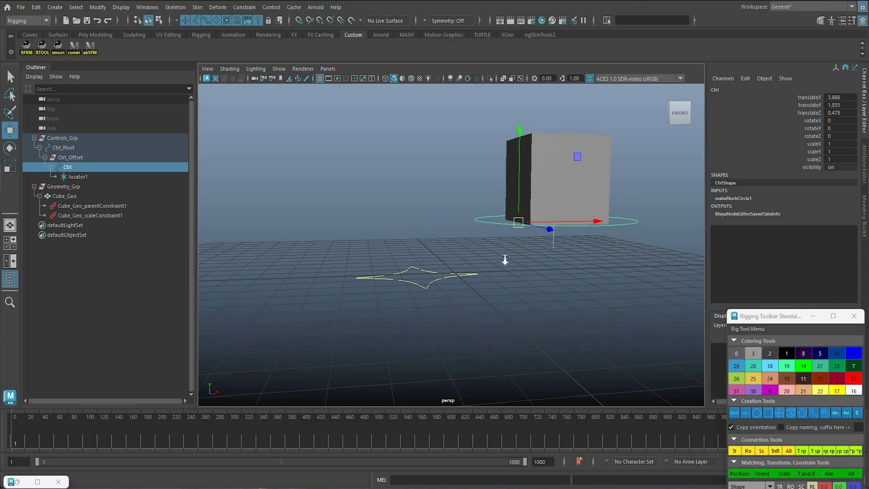
key("ctrl+z")
key("q")
Delete locator1 from under Ctrl
left_click_drag(430, 207, 240, 189, "alt")
left_click(77, 177)
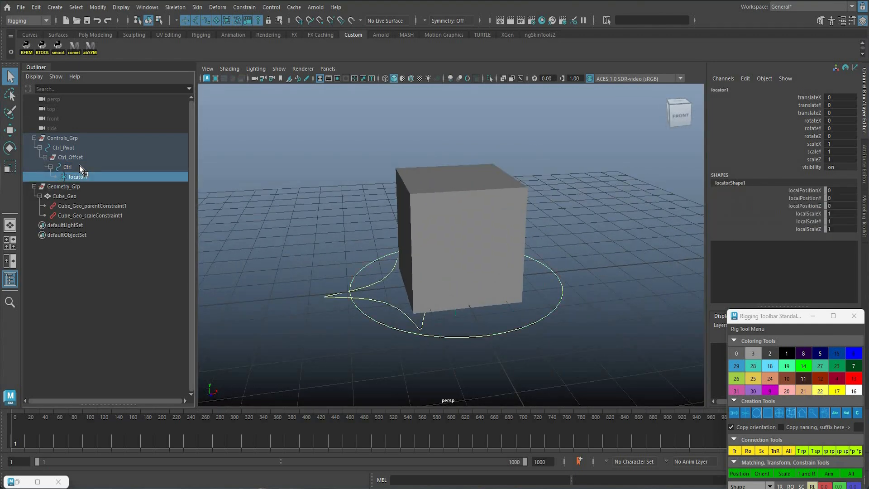
key("Delete")
Open the Node Editor and graph the Ctrl and Cube_Geo nodes
left_click(77, 168)
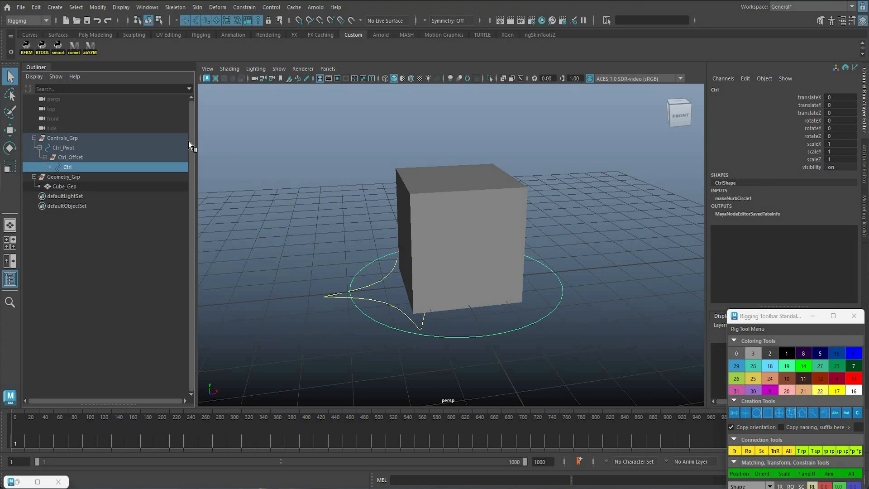
left_click(76, 187, "ctrl")
left_click(147, 8)
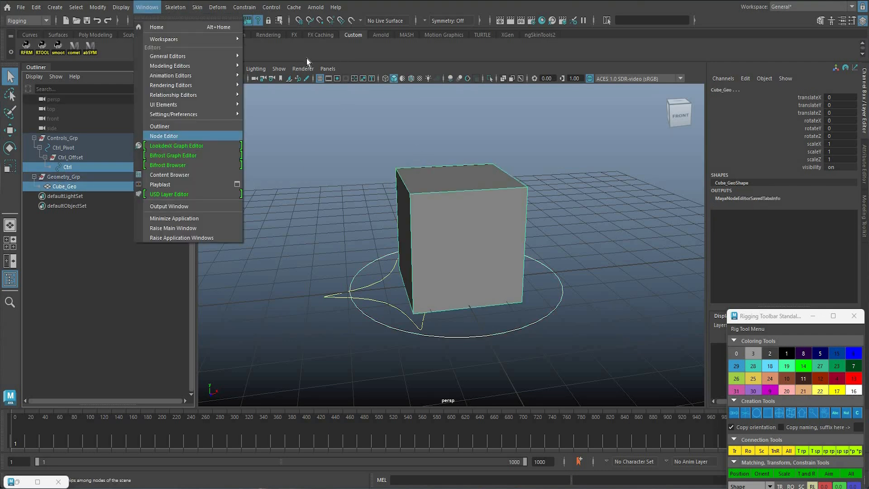
left_click(170, 136)
left_click(297, 58)
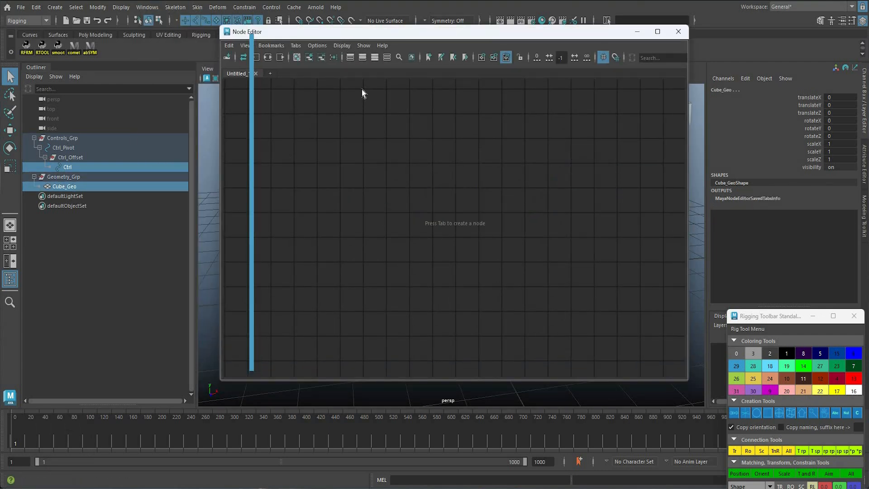
left_click_drag(417, 32, 471, 59)
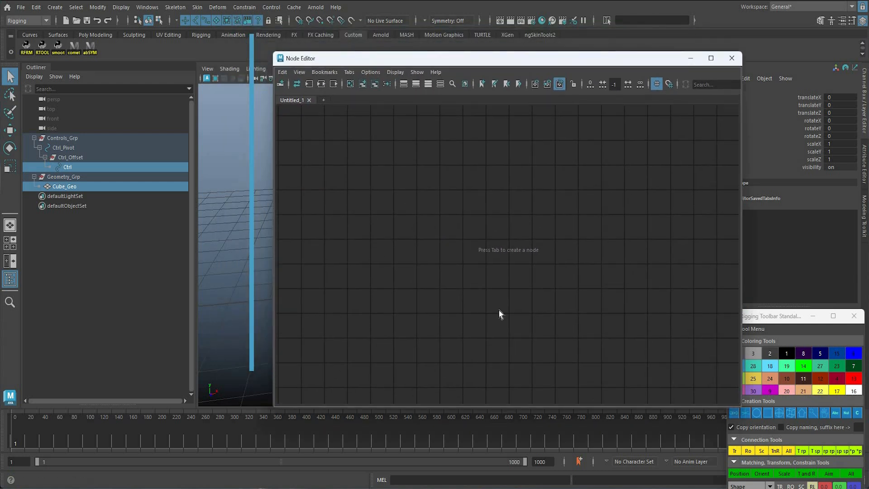
left_click(363, 84)
left_click(578, 240)
Arrange the node graph with Ctrl upstream on one side and Cube_Geo downstream on the other
left_click_drag(510, 220, 331, 197)
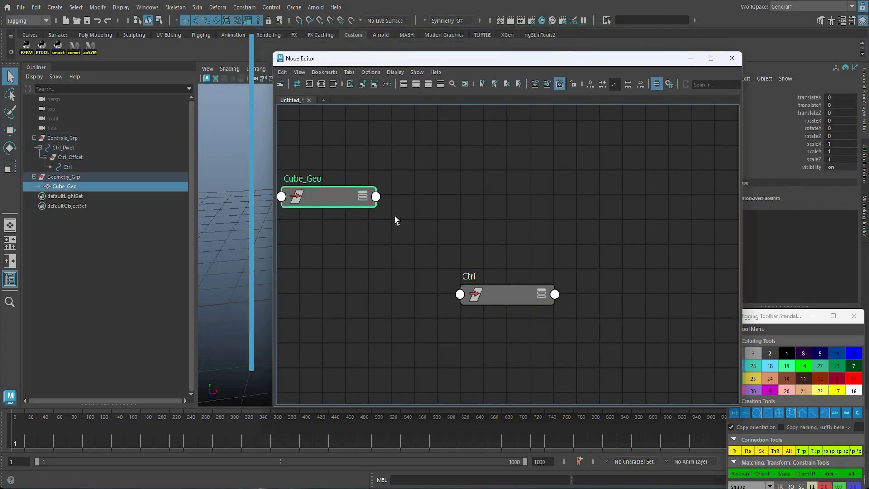
left_click_drag(514, 294, 381, 287)
left_click_drag(344, 197, 552, 251)
left_click_drag(364, 287, 331, 216)
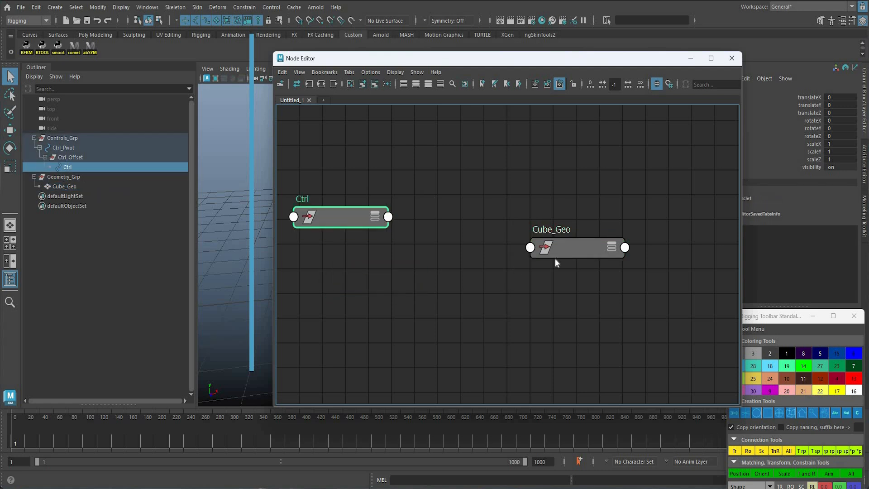
Connect the matrix output of Ctrl to the offsetParentMatrix input of Cube_Geo
left_click(388, 217)
left_click(410, 271)
left_click(530, 248)
left_click(550, 252)
scroll(379, 355, "down", 10)
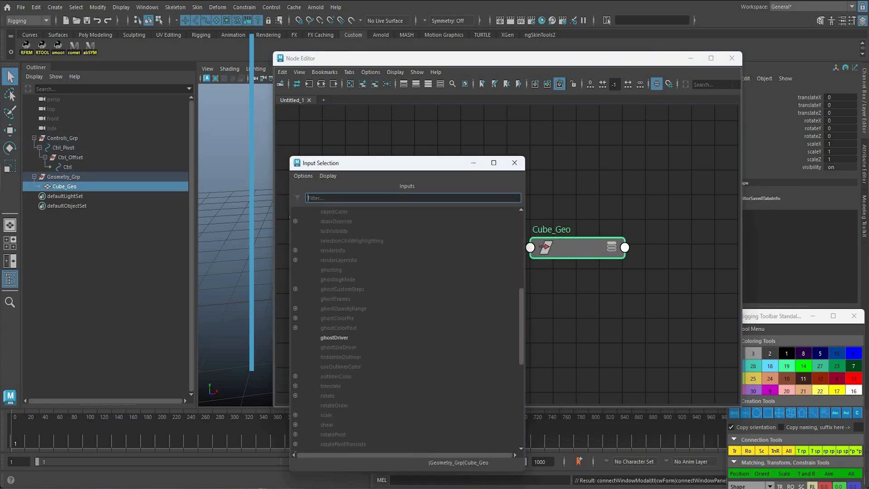
left_click(348, 367)
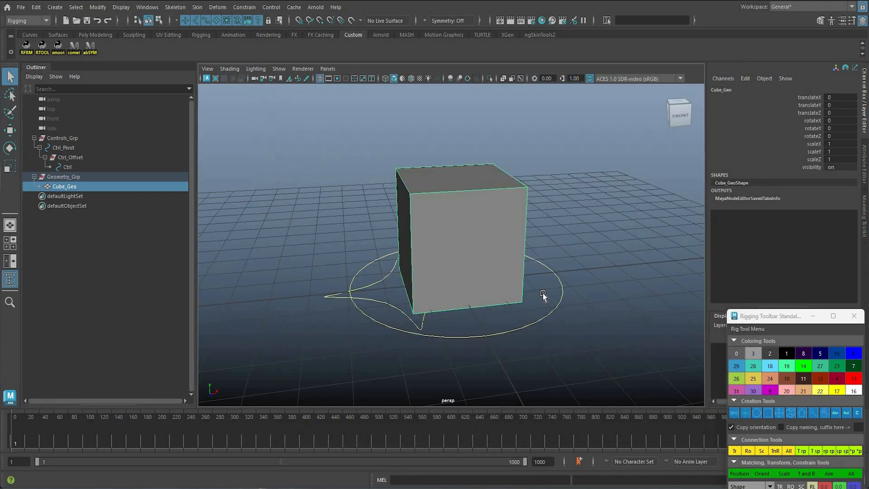
Move Ctrl_Pivot along X to about 1.5 to place the pivot near the cube's opposite side
left_click(543, 294)
left_click(422, 327)
key("w")
left_click_drag(562, 239, 544, 215, "alt")
middle_click_drag(535, 225, 559, 249, "shift")
left_click_drag(560, 285, 545, 294, "alt")
Try rotating Ctrl_Pivot to test the matrix-driven cube, and undo the rotations
key("e")
middle_click_drag(559, 289, 167, 191)
key("ctrl+z")
key("q")
key("w")
key("e")
key("ctrl+z")
key("q")
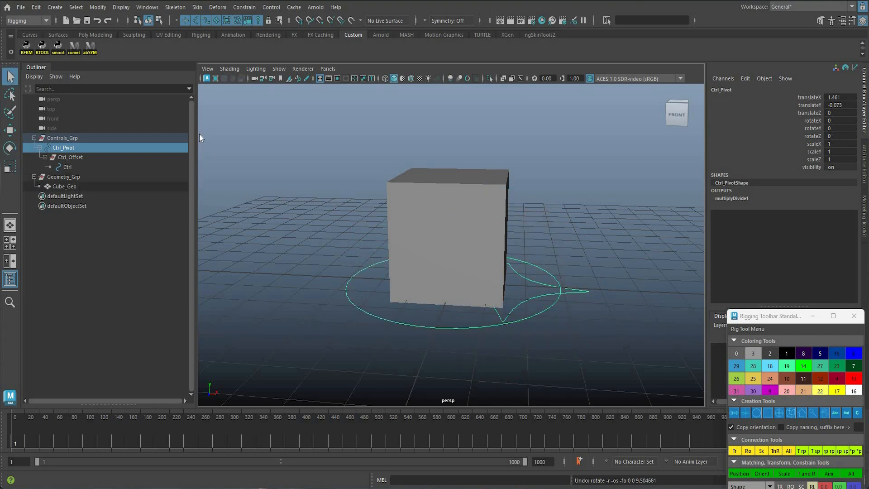
Reopen the Node Editor and disconnect Ctrl's matrix from Cube_Geo's offsetParentMatrix
left_click(147, 8)
key("Up")
key("Up")
key("Up")
key("Up")
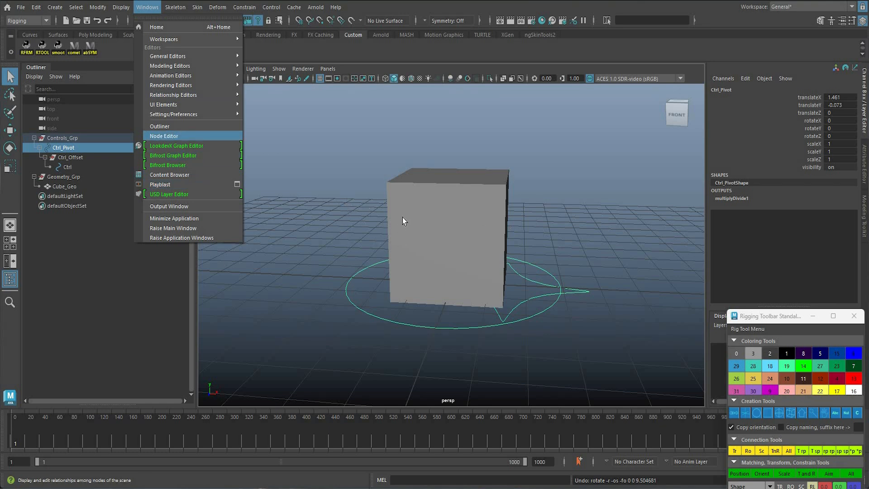
key("Return")
left_click(396, 241)
left_click(386, 241)
left_click(389, 243)
left_click_drag(408, 259, 409, 261)
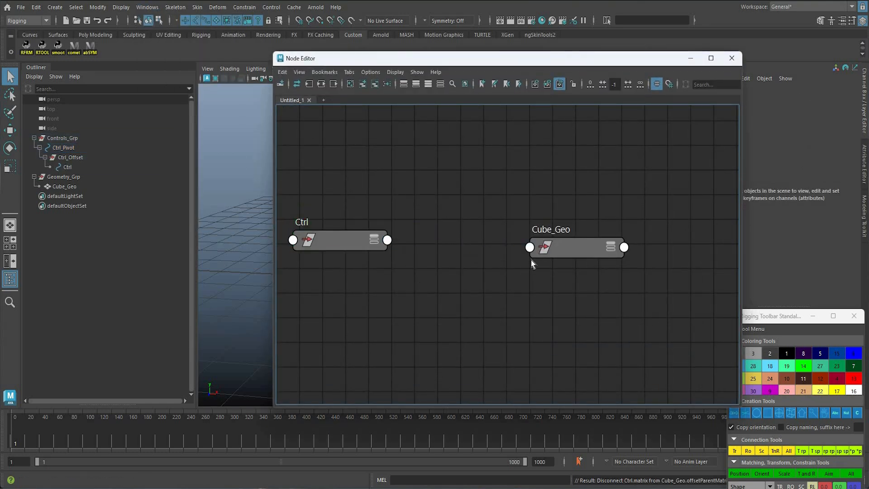
Connect Ctrl's output to the offsetParentMatrix input of Cube_Geo in place of the removed matrix connection
left_click(387, 241)
mouse_move(453, 403)
left_click(540, 254)
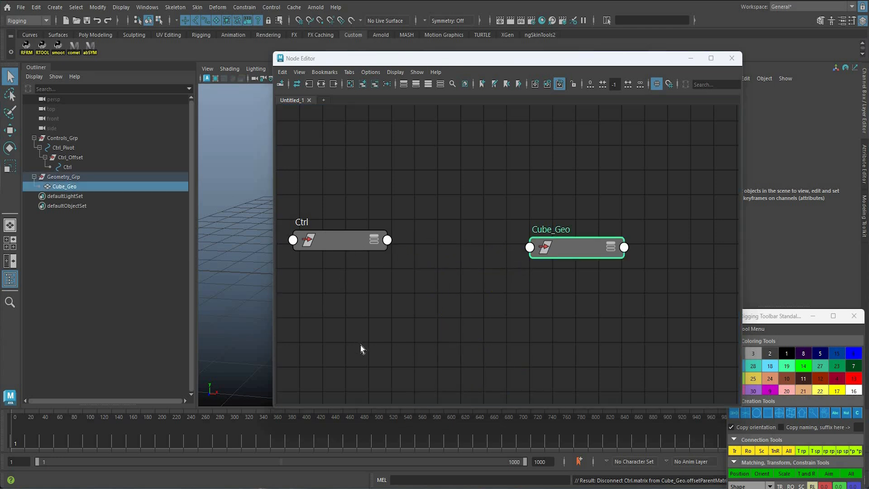
scroll(364, 344, "down", 10)
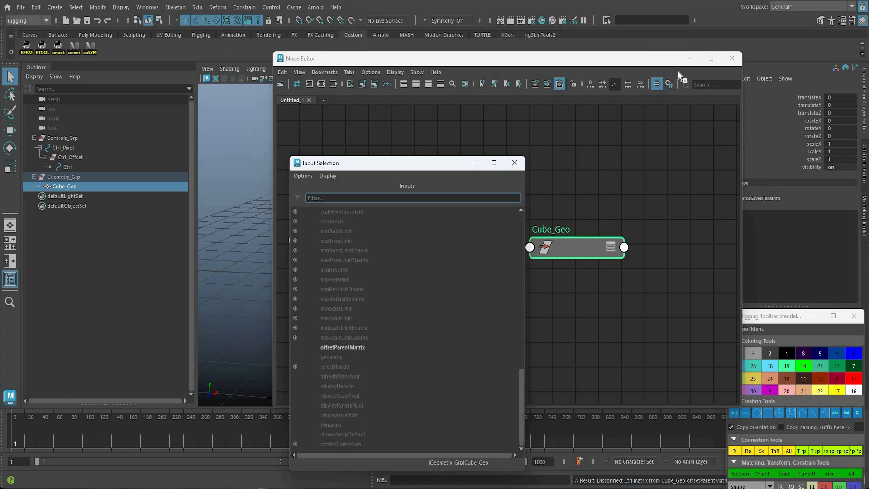
left_click(343, 347)
left_click_drag(549, 249, 546, 247)
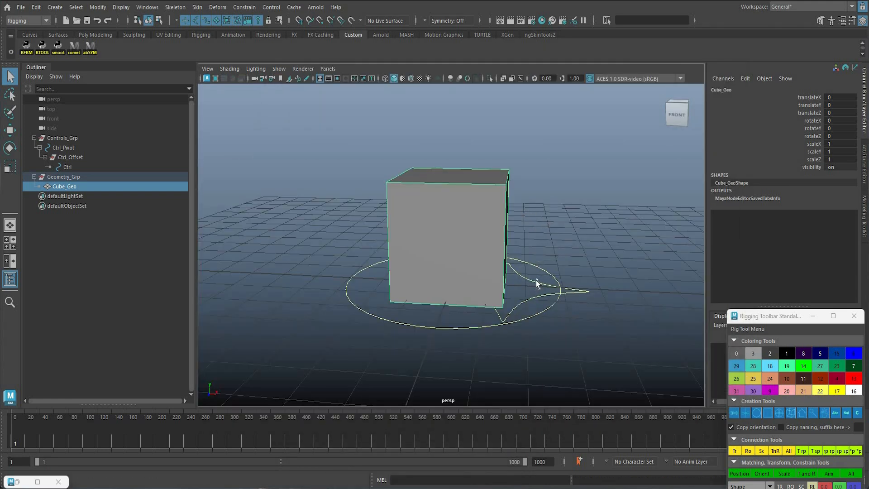
Try rotating Ctrl_Pivot at the cube's lower edge to test the new connection, and undo the rotation
left_click(537, 281)
key("e")
left_click_drag(538, 215, 513, 143)
key("ctrl+z")
Raise Ctrl_Pivot to about 2.8 in Y at the cube's upper edge, then try rotating it and undo the rotation
key("q")
key("w")
left_click_drag(508, 198, 521, 80)
key("e")
left_click_drag(568, 115, 507, 86)
key("ctrl+z")
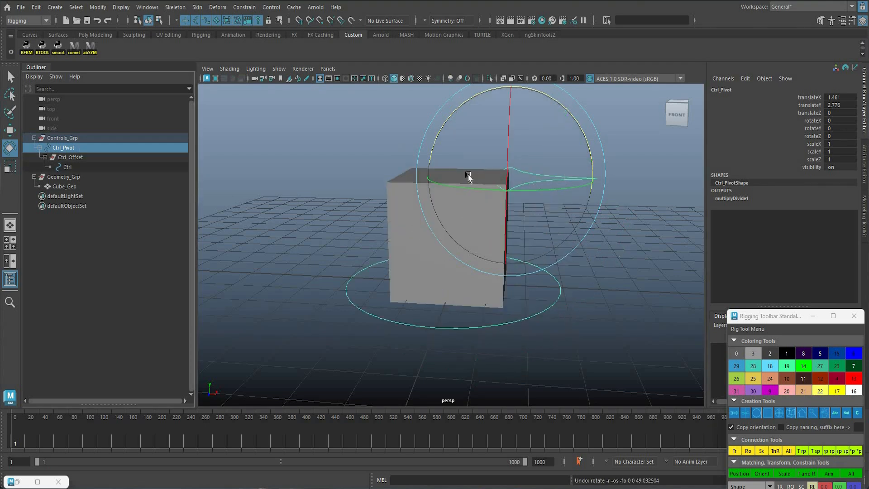
Move Ctrl_Pivot along X to about -1.4 at the opposite upper edge, then try rotating it and undo the rotation
key("w")
middle_click_drag(436, 198, 427, 210)
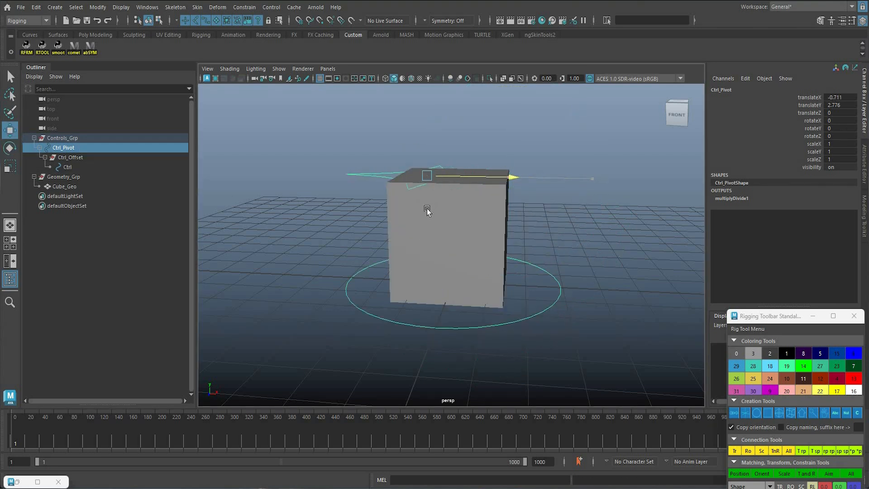
left_click_drag(420, 193, 450, 159, "alt")
key("e")
left_click_drag(388, 204, 375, 194)
key("q")
key("ctrl+z")
key("ctrl+z")
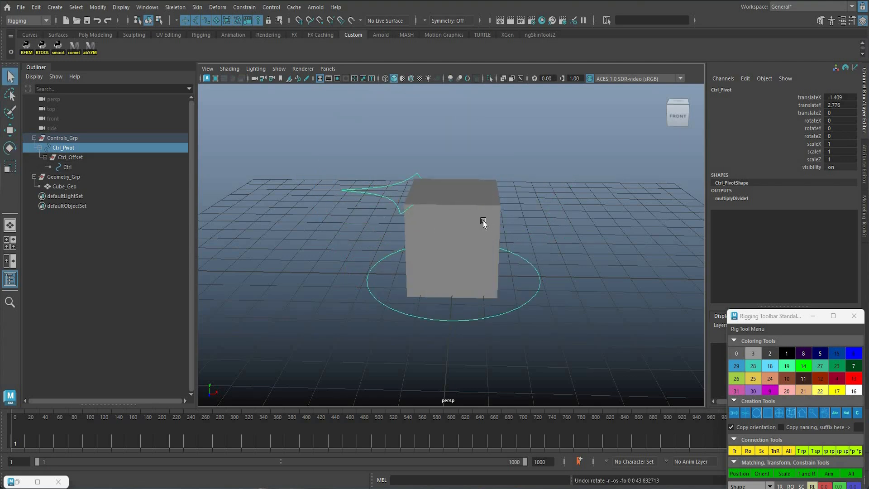
Move Ctrl_Pivot to about 0 in X and 1.4 in Z, then try rotating it around the upper edge and undo
left_click_drag(471, 253, 471, 292, "alt")
middle_click_drag(472, 314, 520, 311)
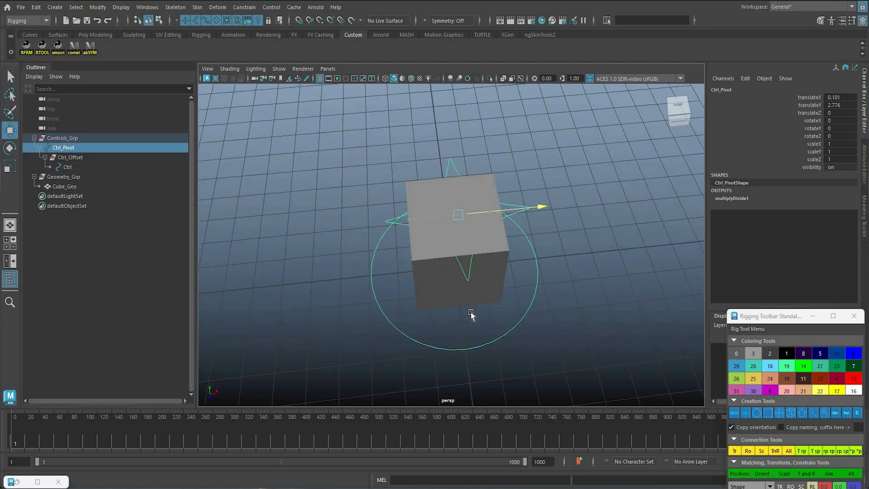
middle_click_drag(484, 248, 550, 193)
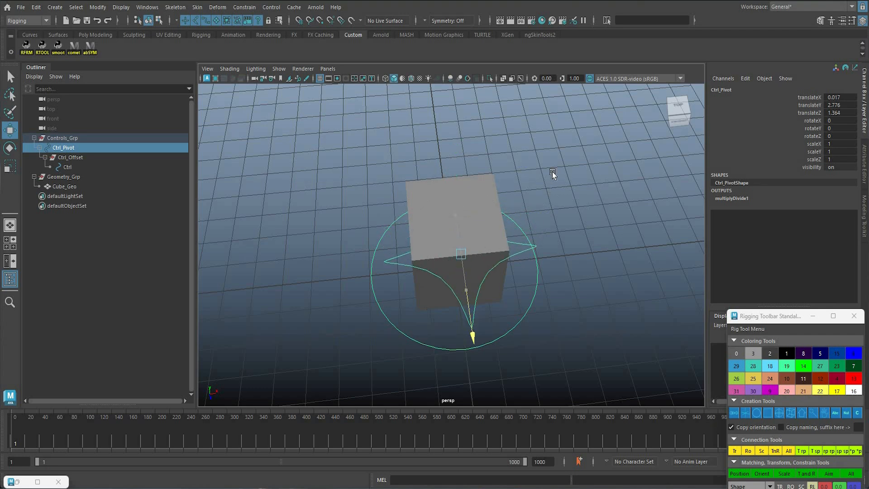
left_click_drag(458, 129, 508, 82, "alt")
middle_click_drag(538, 149, 543, 157)
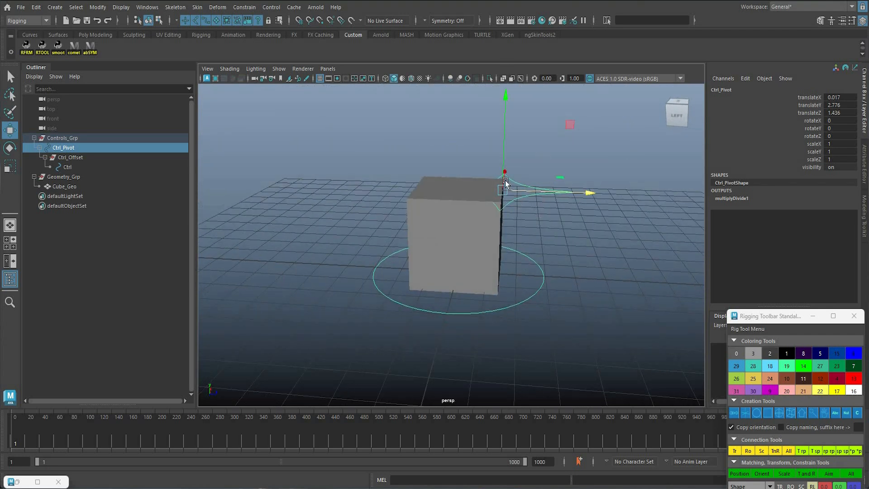
key("e")
left_click_drag(528, 175, 505, 151)
key("ctrl+z")
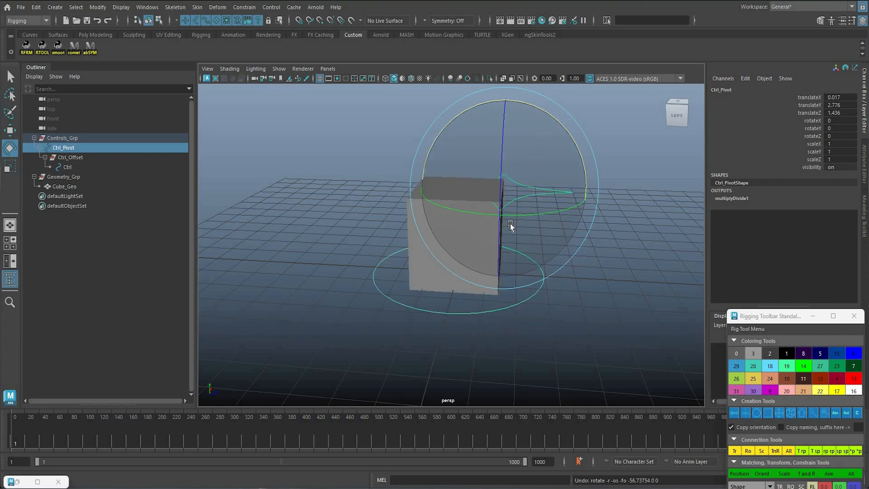
Lower Ctrl_Pivot to the cube's base, then try rotating it around the lower edge and undo the rotation
key("w")
key("q")
key("w")
middle_click_drag(472, 190, 481, 256, "shift")
left_click_drag(481, 256, 397, 244, "alt")
left_click_drag(379, 302, 542, 338, "alt")
key("e")
left_click_drag(423, 284, 481, 268)
key("ctrl+z")
Select the circular Ctrl and try moving it to test the cube's response, then undo the move
key("q")
left_click(561, 284)
key("w")
middle_click_drag(475, 240, 557, 244)
key("ctrl+z")
key("q")
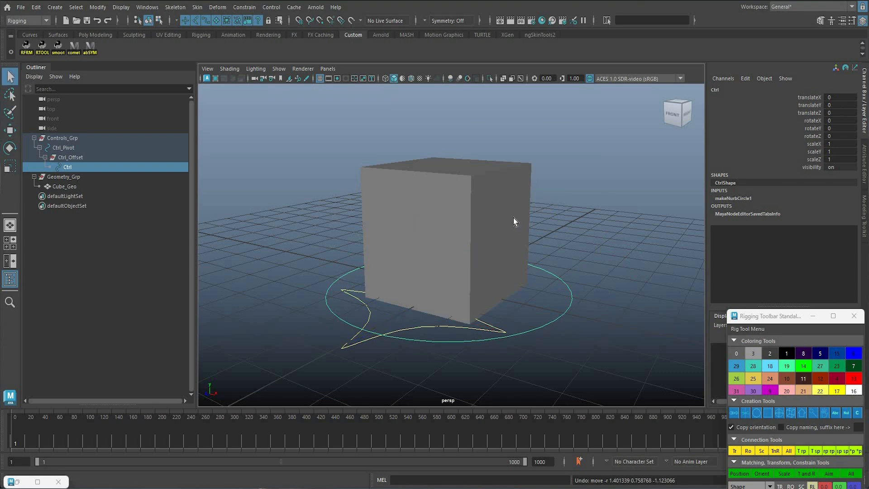
Frame the selected Ctrl in the viewport and close the Rigging Toolbar window
key("f")
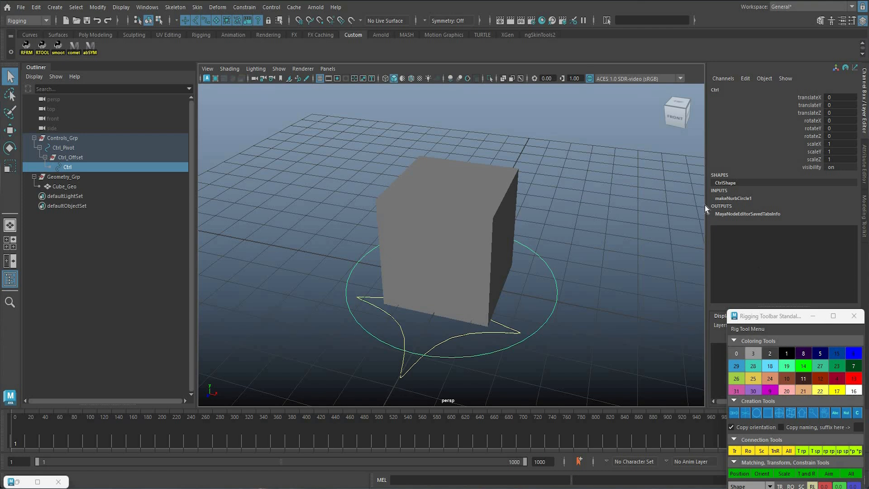
left_click(855, 316)
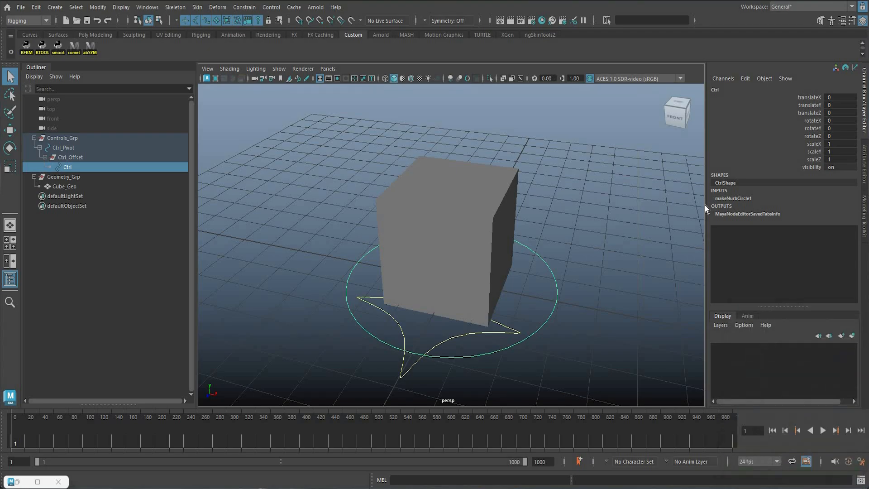